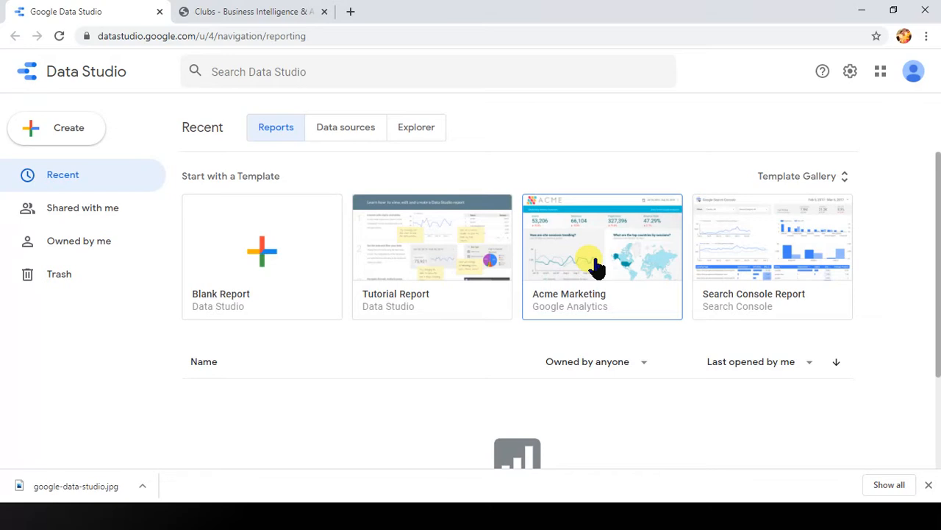
# Step: Create a blank report connected to the [Sample] Google Analytics Data source and delete its default table
pyautogui.click(263, 273)
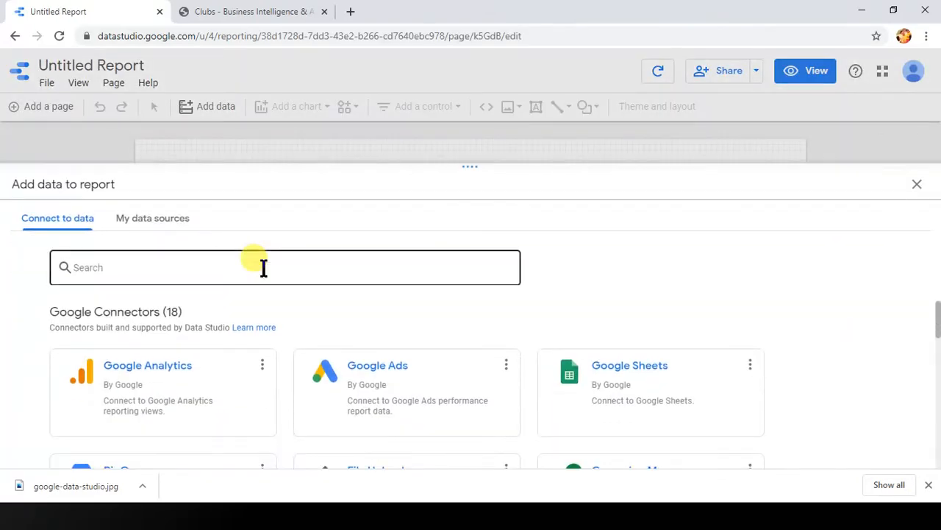
pyautogui.click(147, 231)
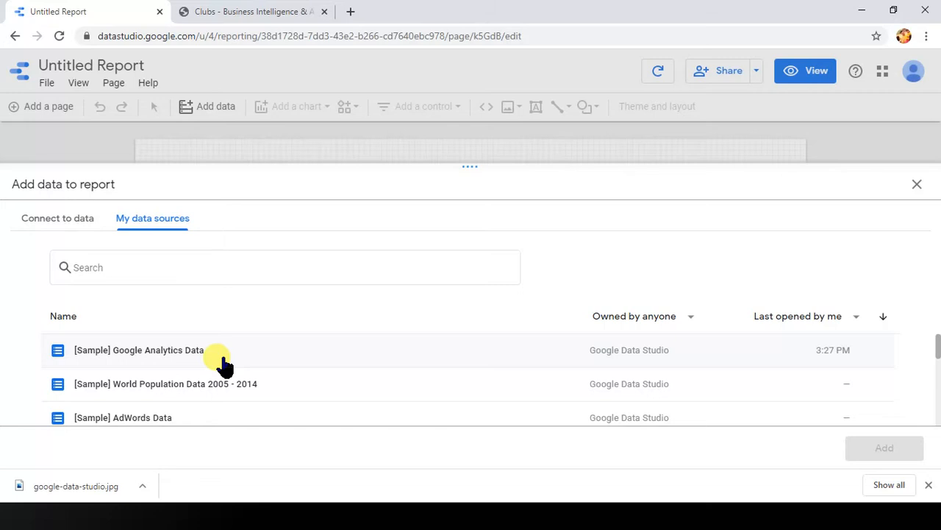
pyautogui.click(185, 361)
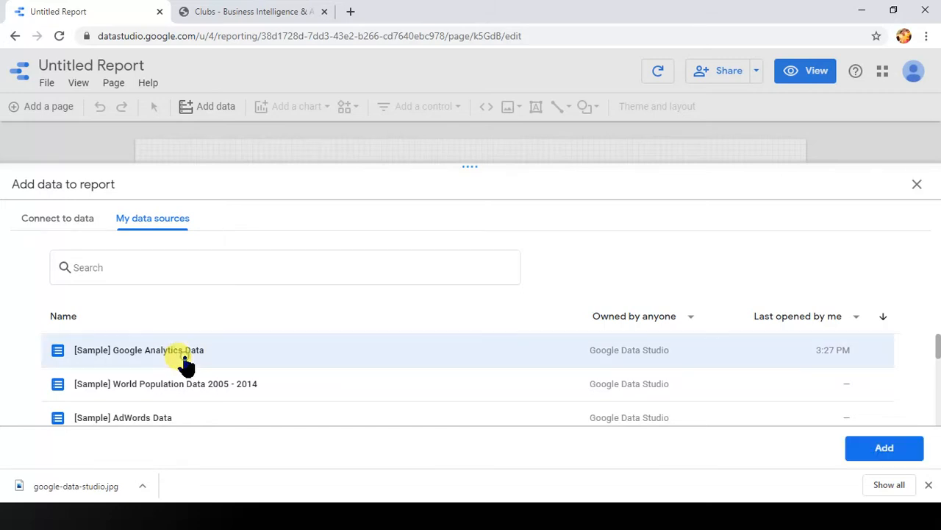
pyautogui.click(879, 452)
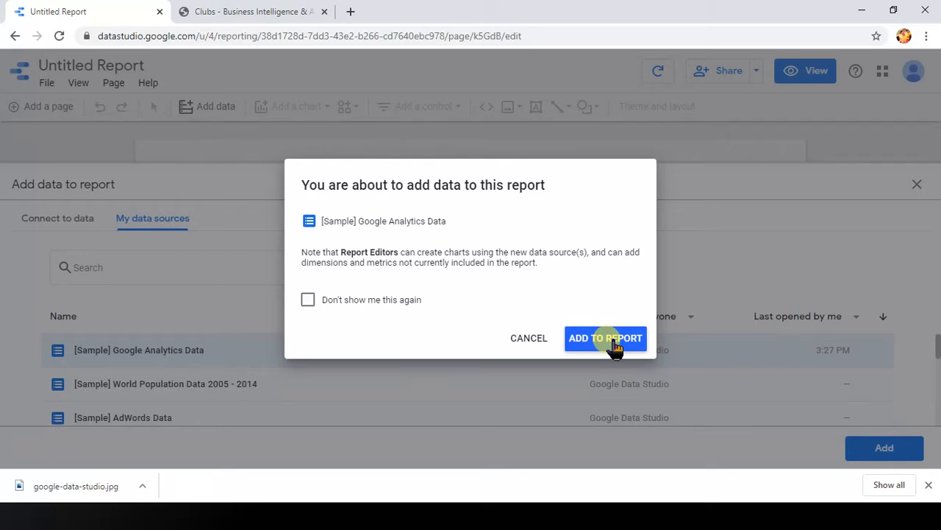
pyautogui.click(614, 340)
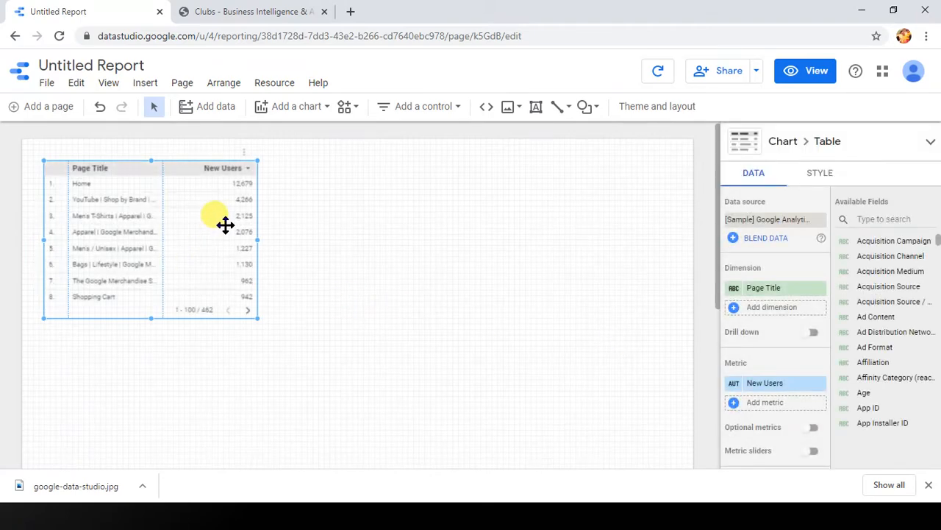
pyautogui.press('Delete')
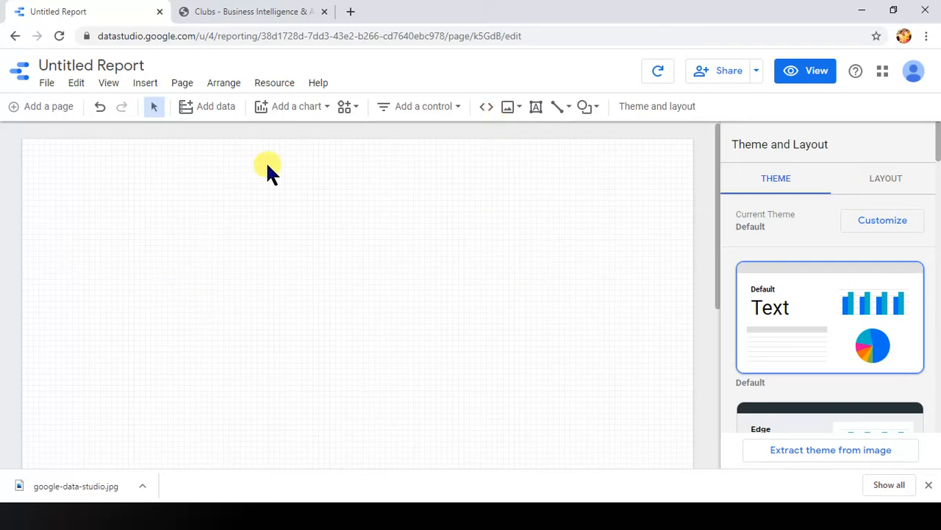
pyautogui.click(185, 87)
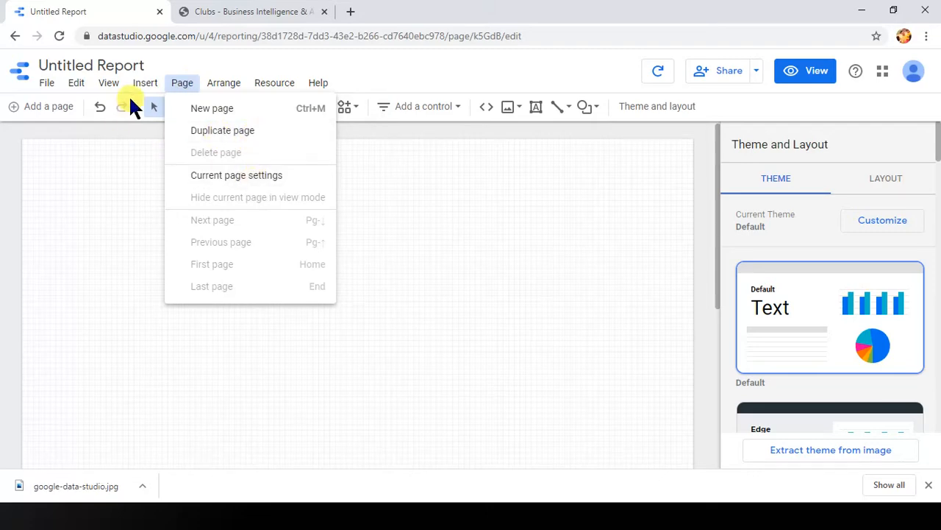
pyautogui.click(83, 197)
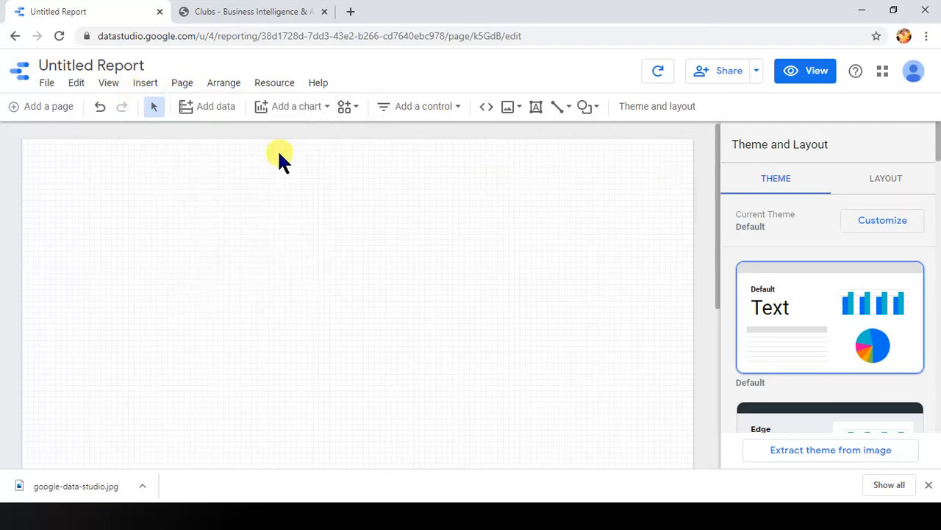
pyautogui.click(44, 84)
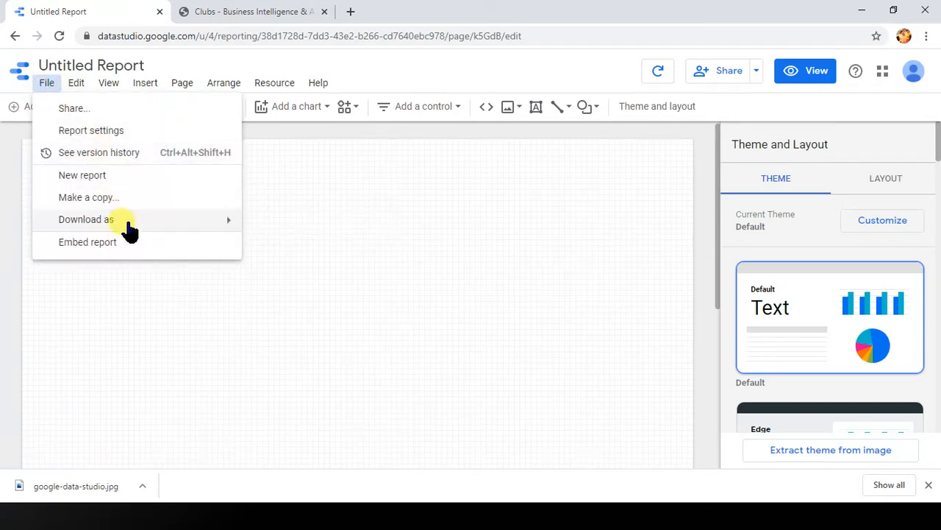
pyautogui.click(133, 336)
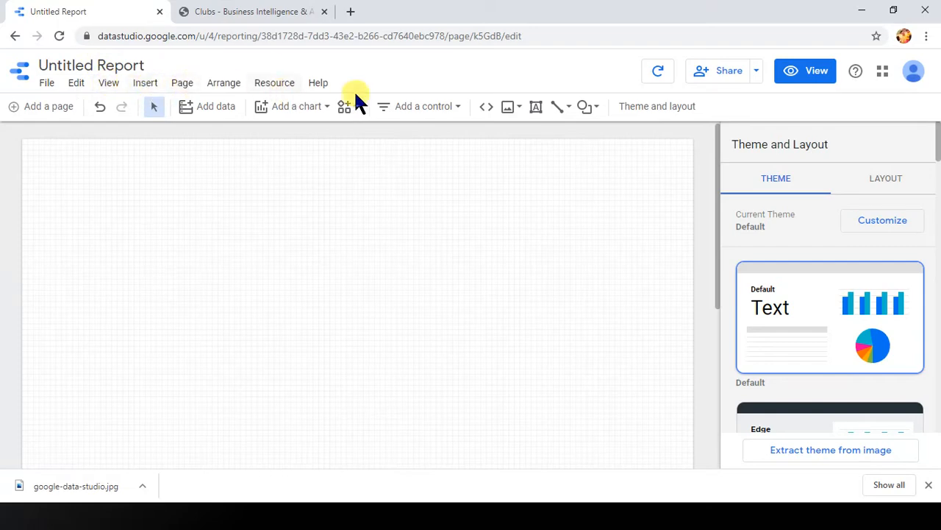
pyautogui.click(110, 82)
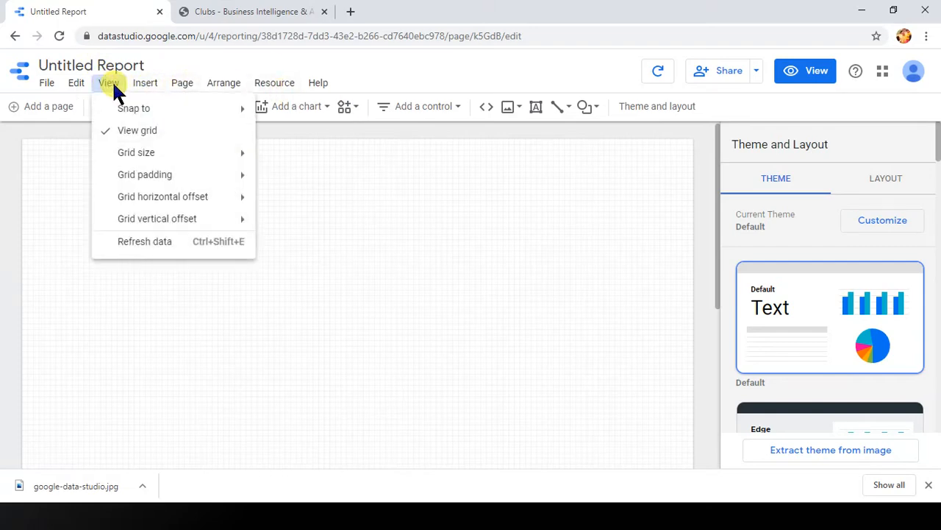
pyautogui.click(476, 258)
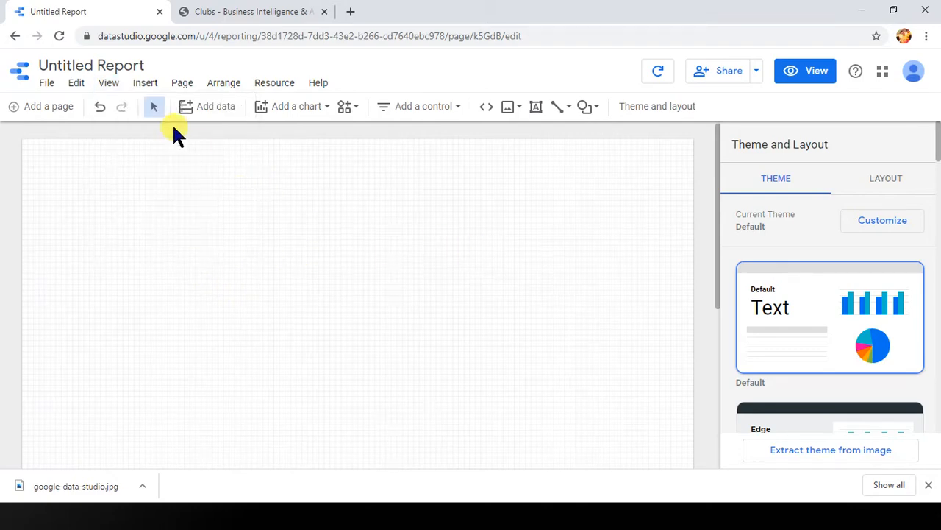
# Step: Insert a time series chart near the left edge of the page and shift it slightly upward
pyautogui.click(146, 85)
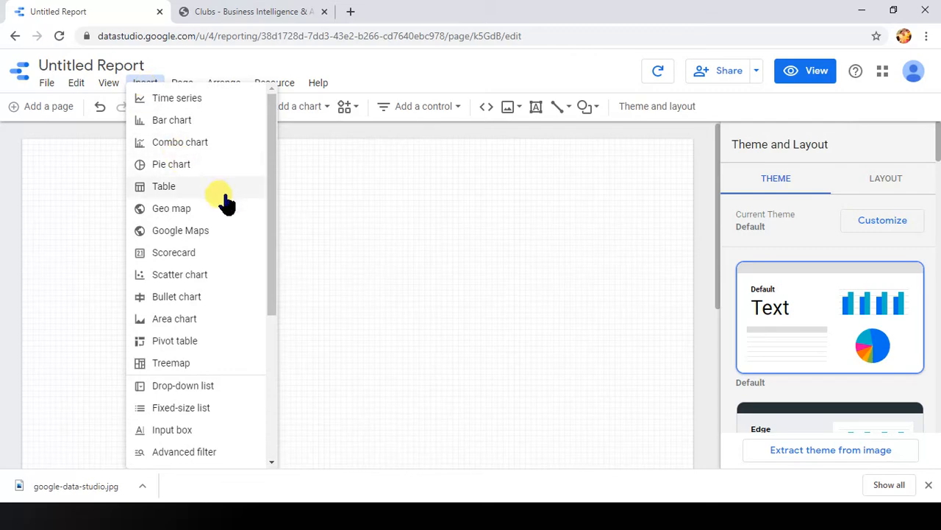
pyautogui.click(205, 98)
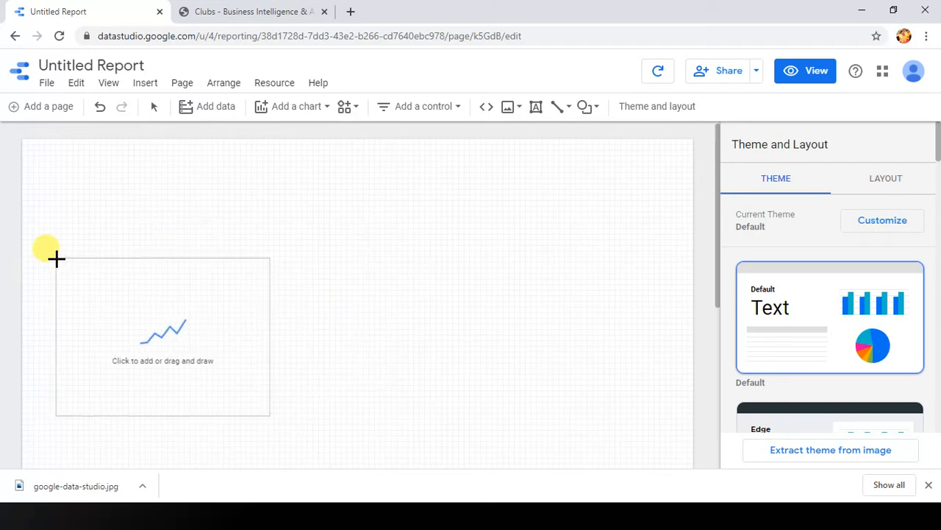
pyautogui.click(56, 257)
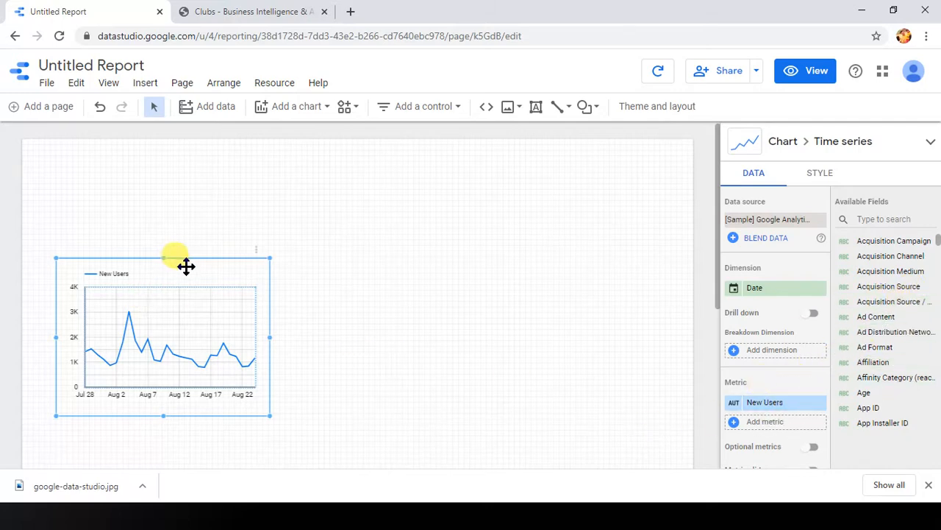
pyautogui.moveTo(186, 272); pyautogui.dragTo(179, 250)
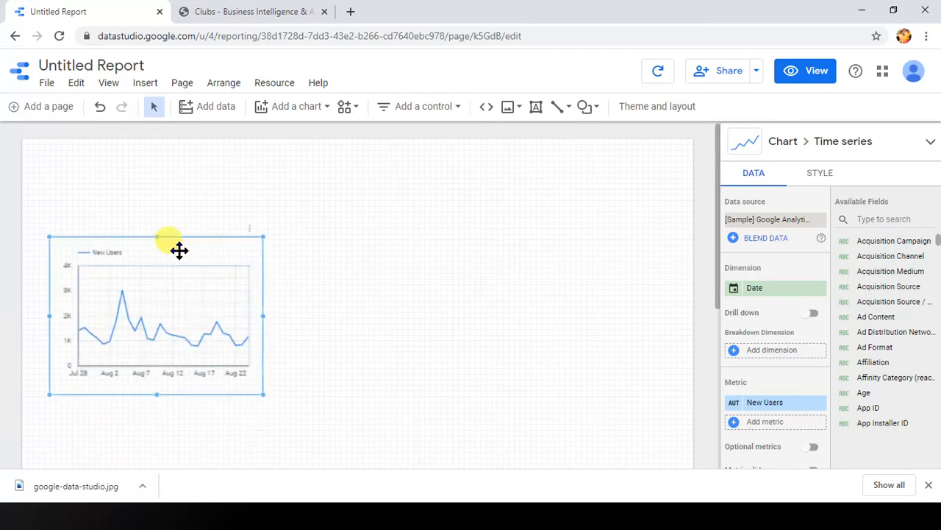
pyautogui.click(513, 289)
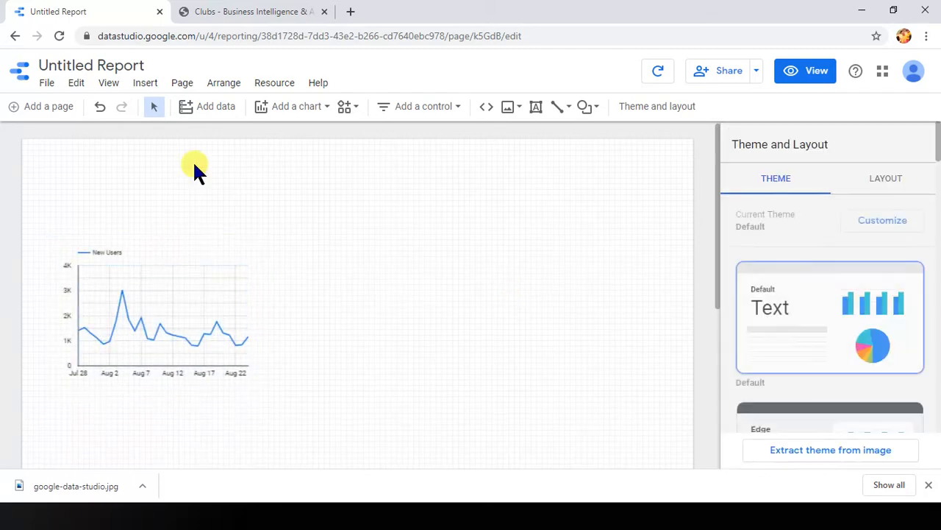
# Step: Insert a scorecard on the empty area to the right of the time series chart
pyautogui.click(146, 85)
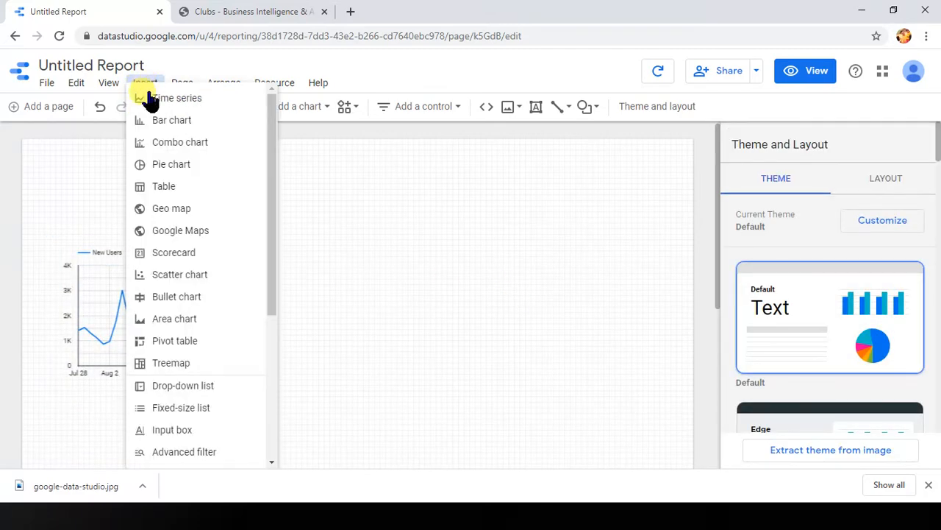
pyautogui.click(206, 257)
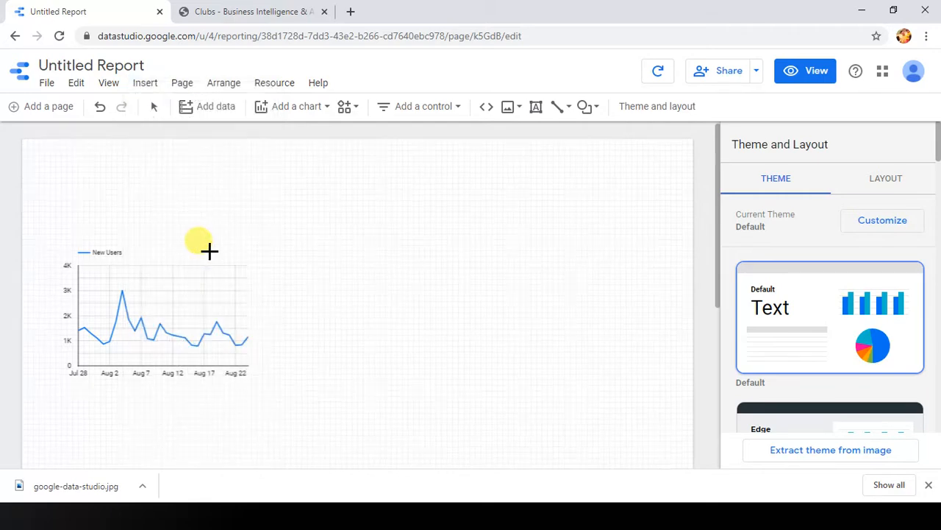
pyautogui.click(425, 295)
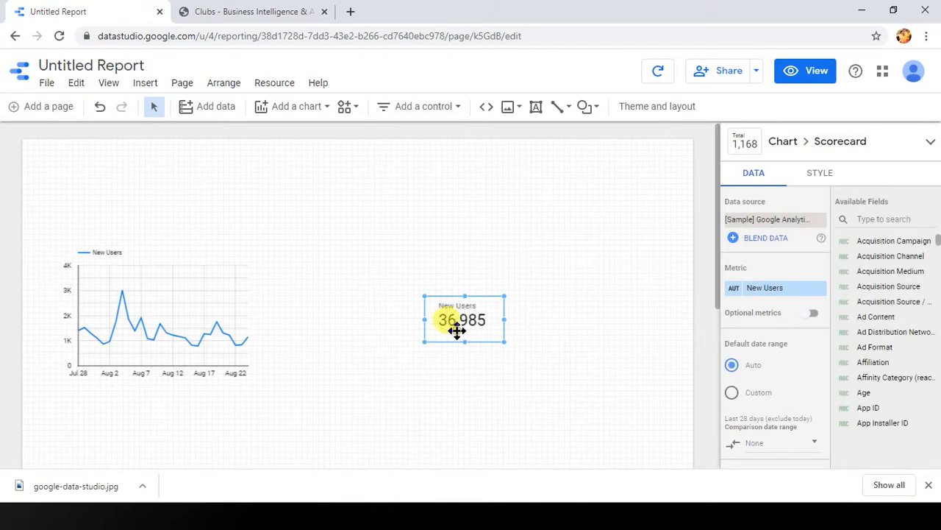
# Step: Find the Users field among the available fields and make it the scorecard's metric in place of New Users
pyautogui.click(891, 221)
pyautogui.write('users')
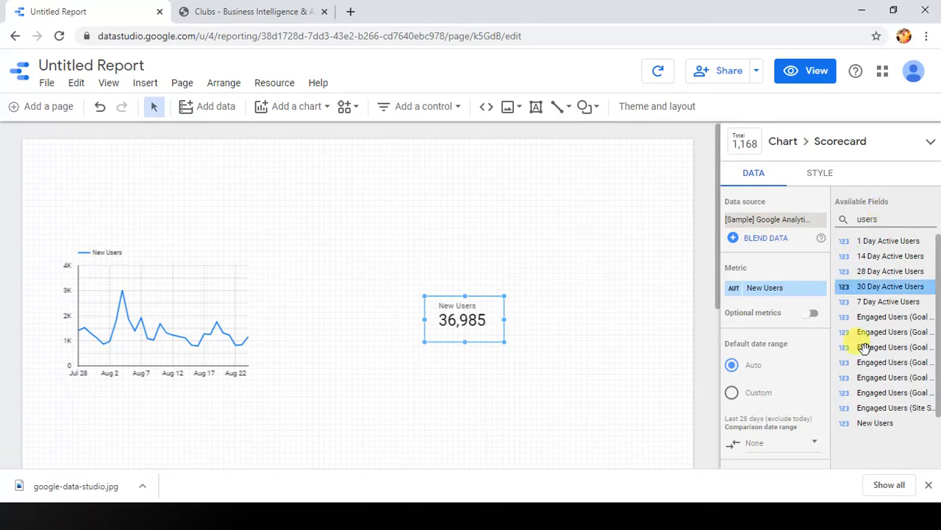
pyautogui.scroll(-1, 877, 368)
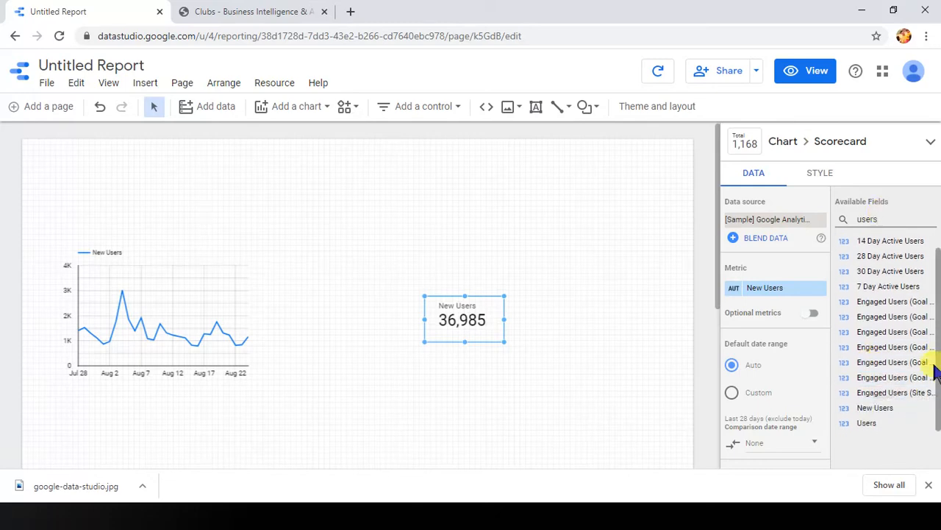
pyautogui.scroll(-1, 883, 411)
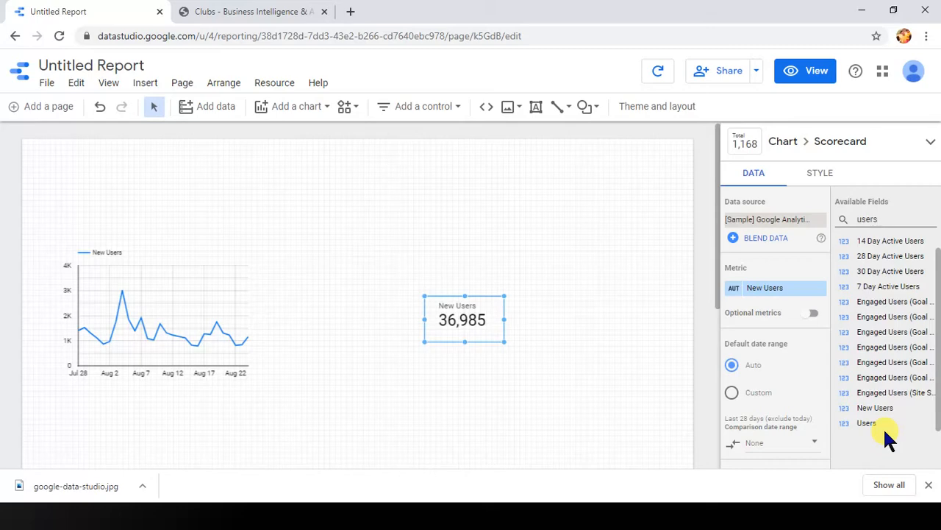
pyautogui.moveTo(884, 431); pyautogui.dragTo(759, 295)
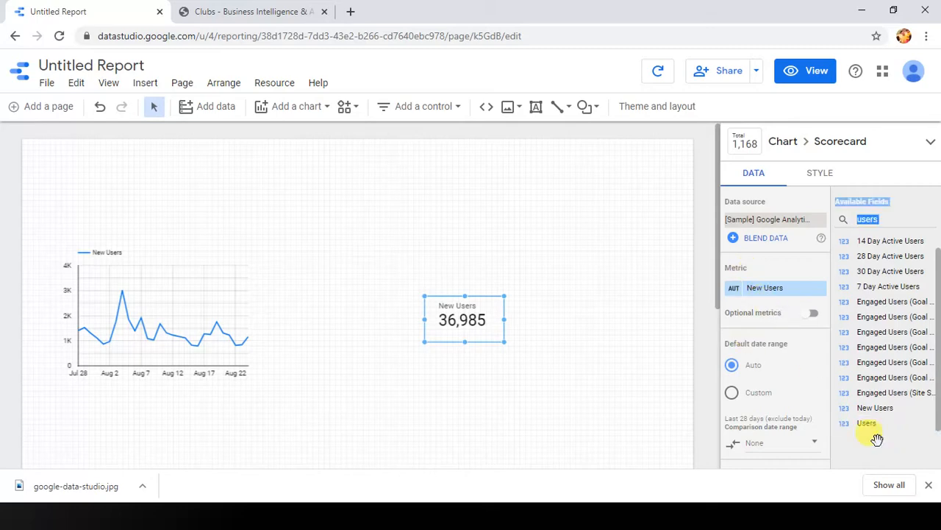
pyautogui.moveTo(871, 424); pyautogui.dragTo(763, 288)
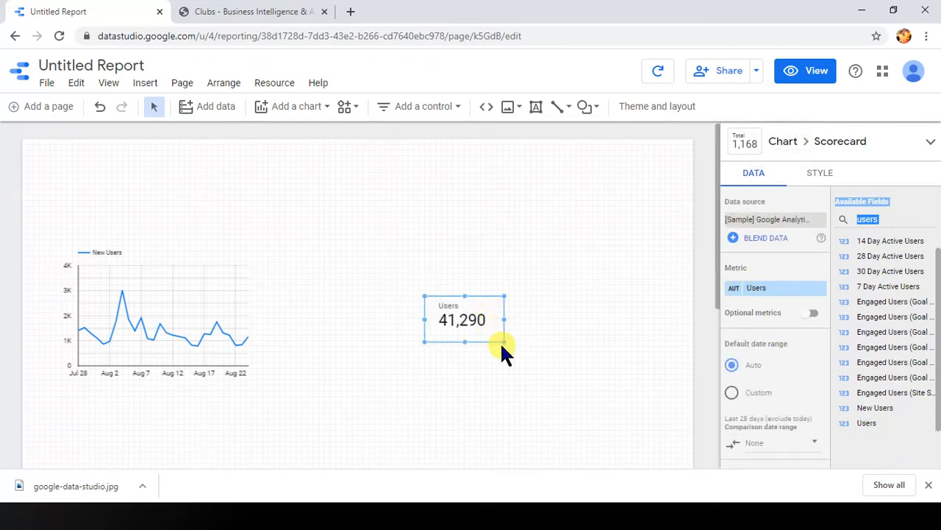
# Step: Enlarge and reposition the Users scorecard, and shift the time series chart slightly to the right
pyautogui.moveTo(502, 340); pyautogui.dragTo(446, 355)
pyautogui.moveTo(174, 311); pyautogui.dragTo(187, 313)
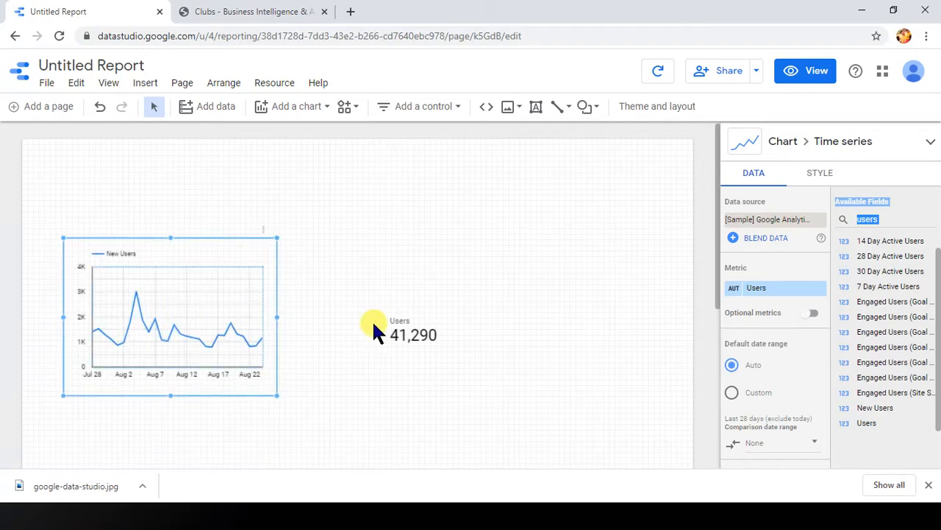
pyautogui.click(389, 326)
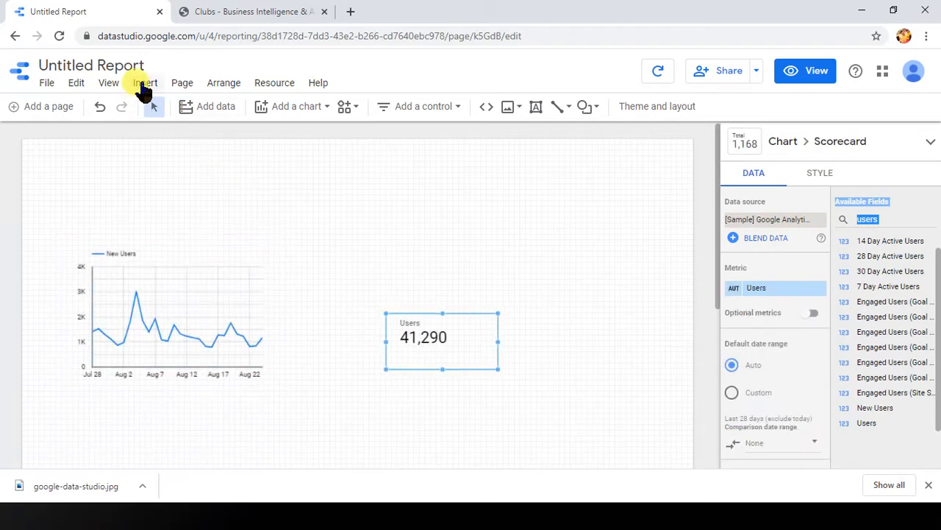
# Step: Add a date range control on the page above the Users scorecard
pyautogui.click(444, 106)
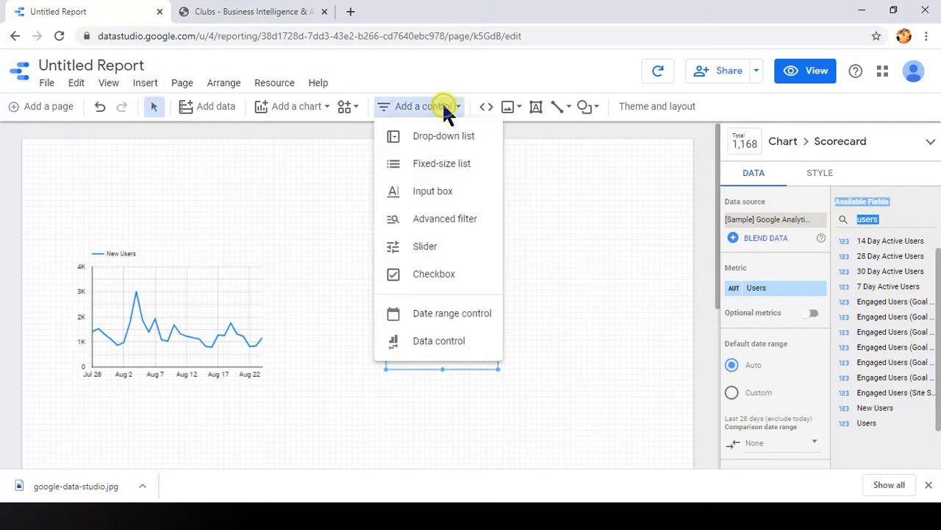
pyautogui.click(471, 320)
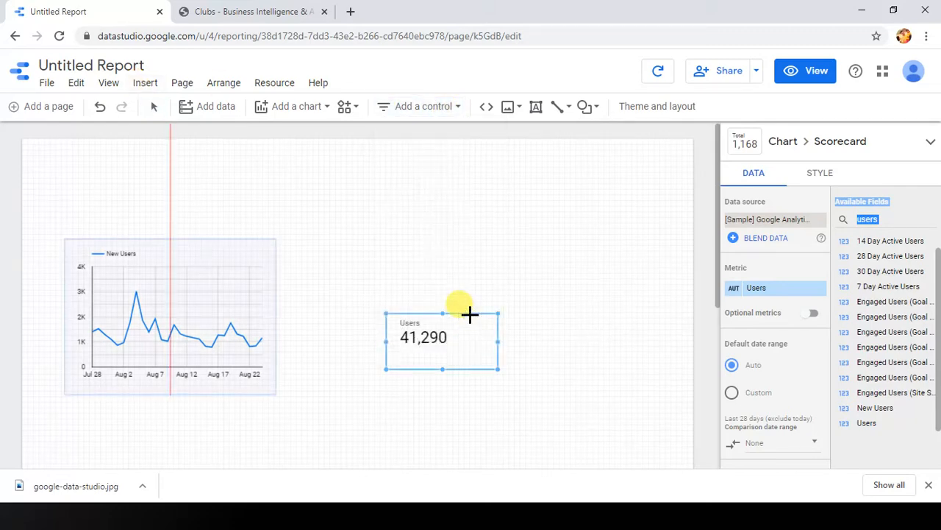
pyautogui.click(416, 171)
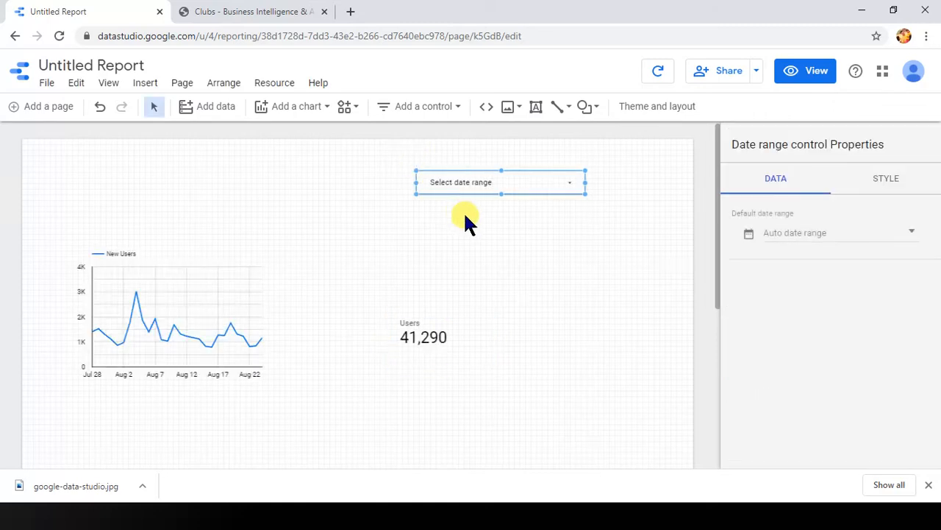
pyautogui.click(446, 106)
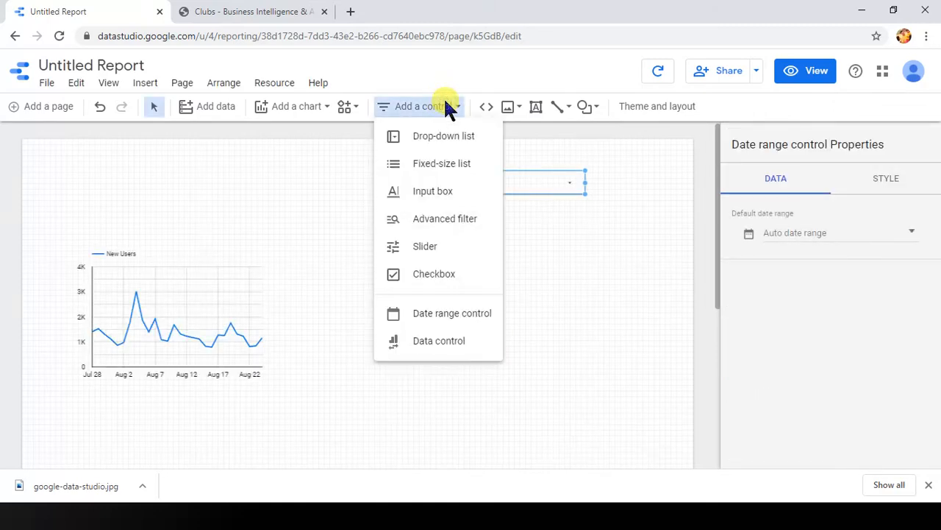
pyautogui.click(599, 252)
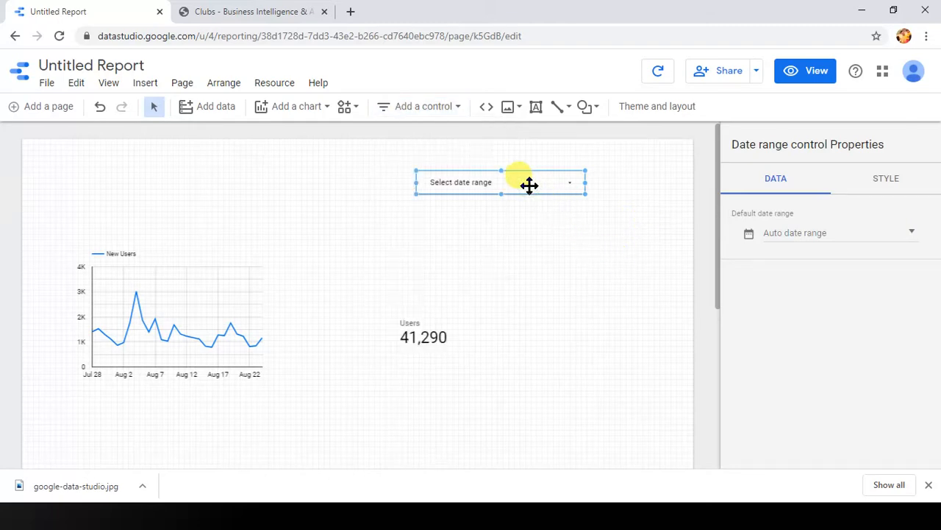
# Step: Set the date range control's default range to the fixed period Feb 1, 2020 to Aug 25, 2020
pyautogui.click(860, 230)
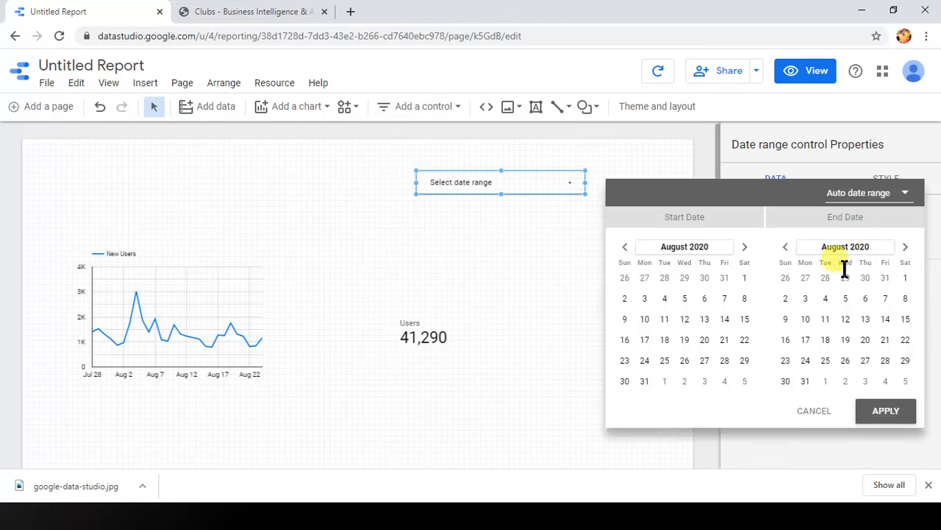
pyautogui.click(624, 247)
pyautogui.click(625, 247)
pyautogui.click(624, 247)
pyautogui.click(624, 247)
pyautogui.click(624, 248)
pyautogui.click(624, 247)
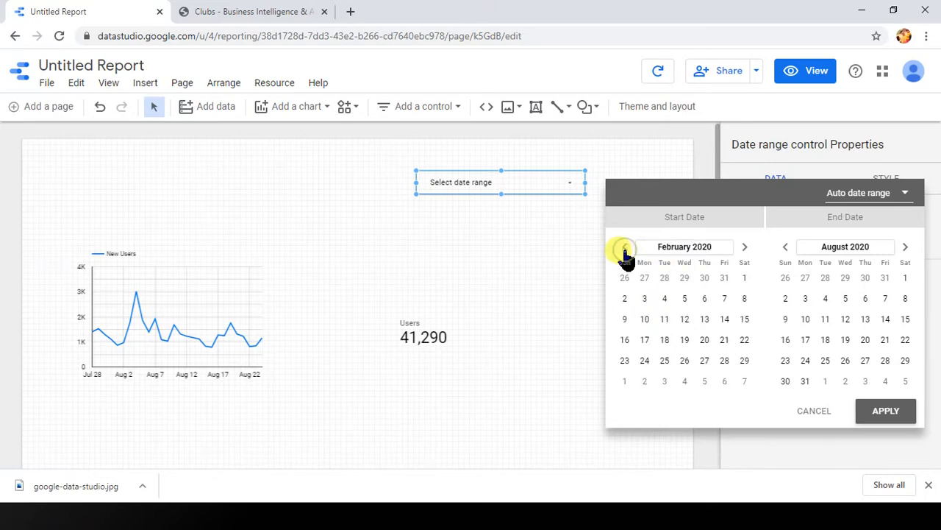
pyautogui.click(744, 280)
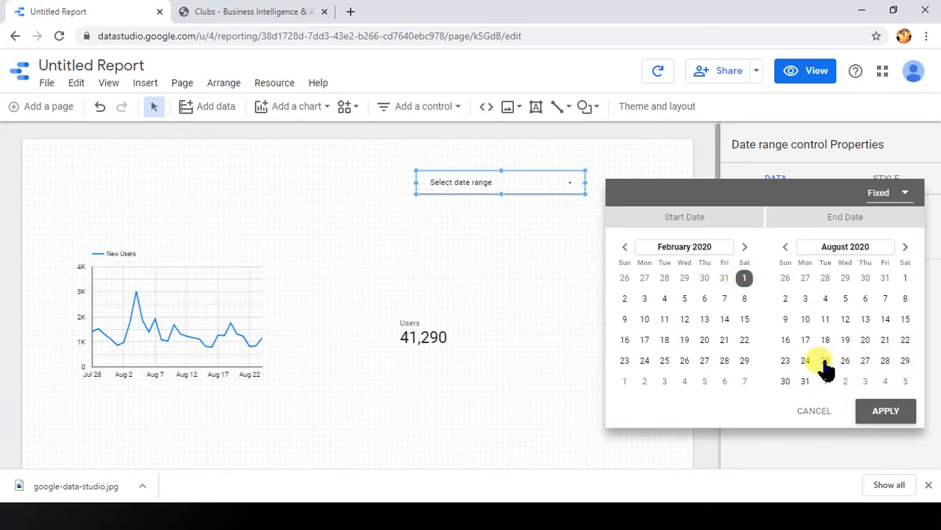
pyautogui.click(898, 415)
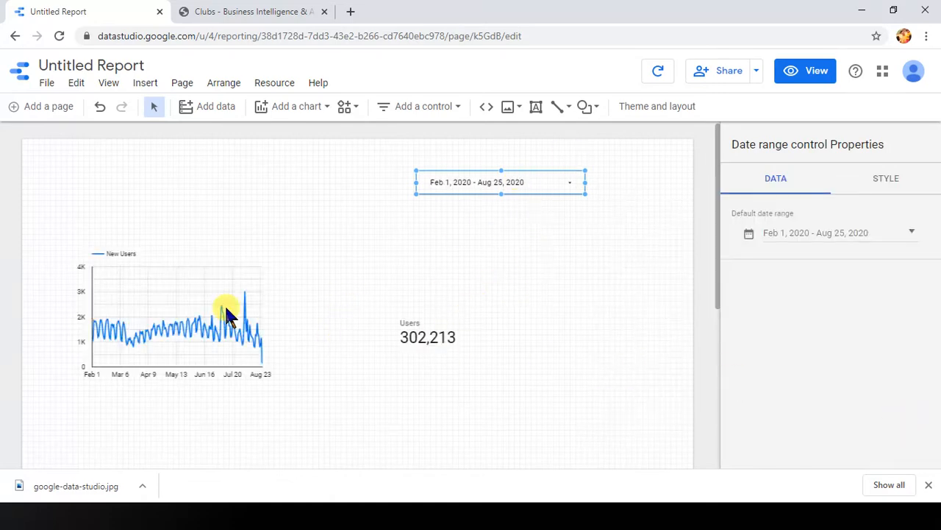
# Step: Enlarge the time series chart toward its upper-right corner, and shift the Users scorecard to the left
pyautogui.click(181, 310)
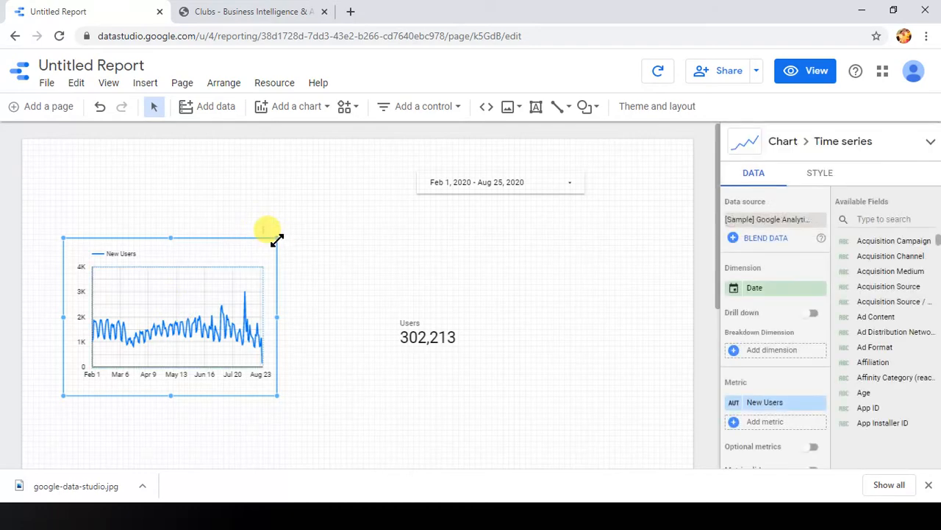
pyautogui.moveTo(277, 240); pyautogui.dragTo(276, 240)
pyautogui.moveTo(305, 227); pyautogui.dragTo(314, 219)
pyautogui.moveTo(449, 338); pyautogui.dragTo(412, 344)
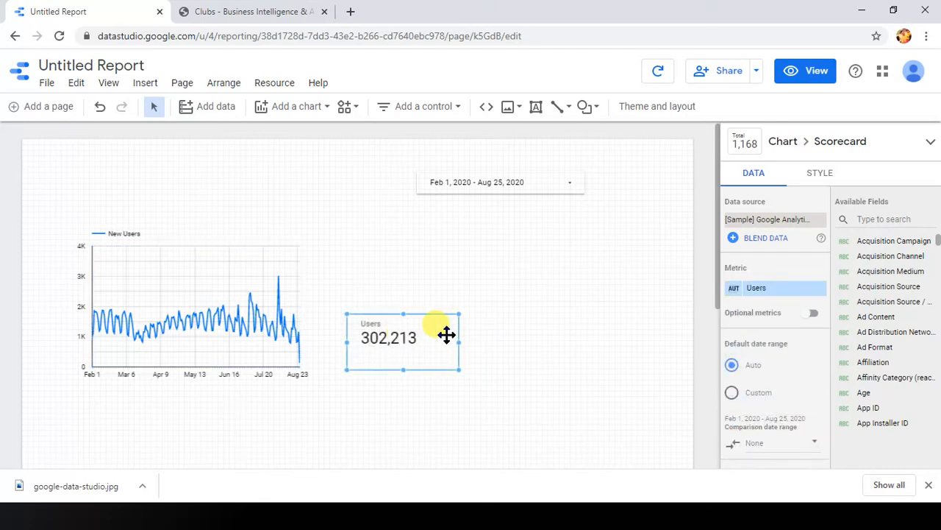
# Step: Duplicate the Users scorecard and place the copy to the right of the original
pyautogui.click(551, 342)
pyautogui.hotkey('ctrl', 'v')
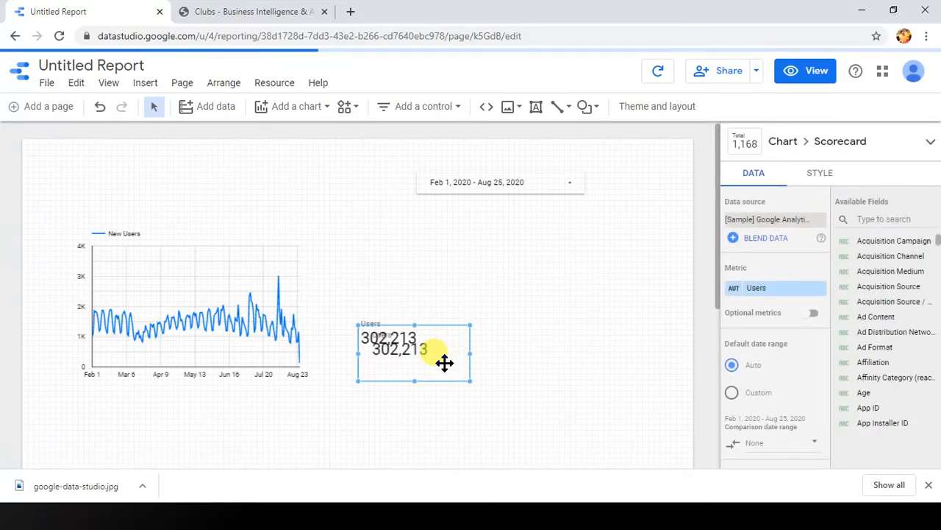
pyautogui.moveTo(446, 361); pyautogui.dragTo(529, 354)
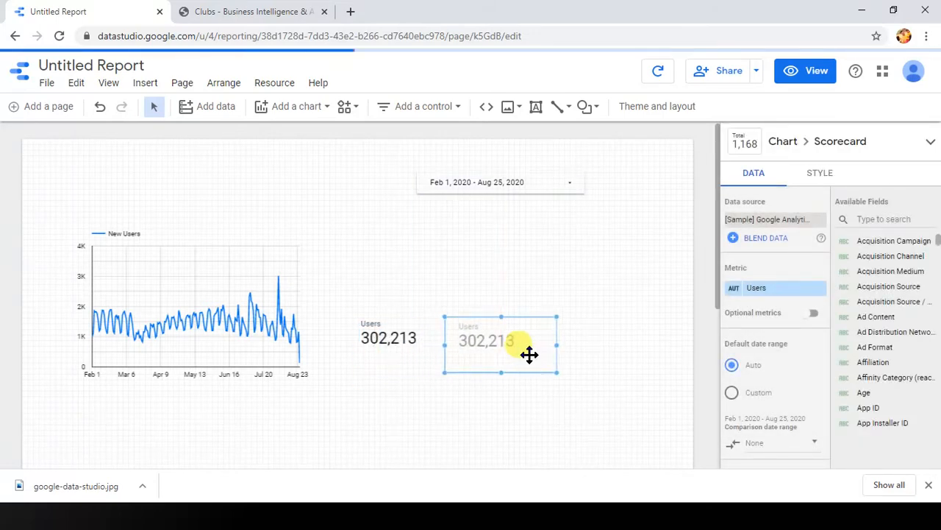
# Step: Search the available fields for "session" and replace the copied scorecard's metric with Session Duration
pyautogui.click(866, 219)
pyautogui.write('sess')
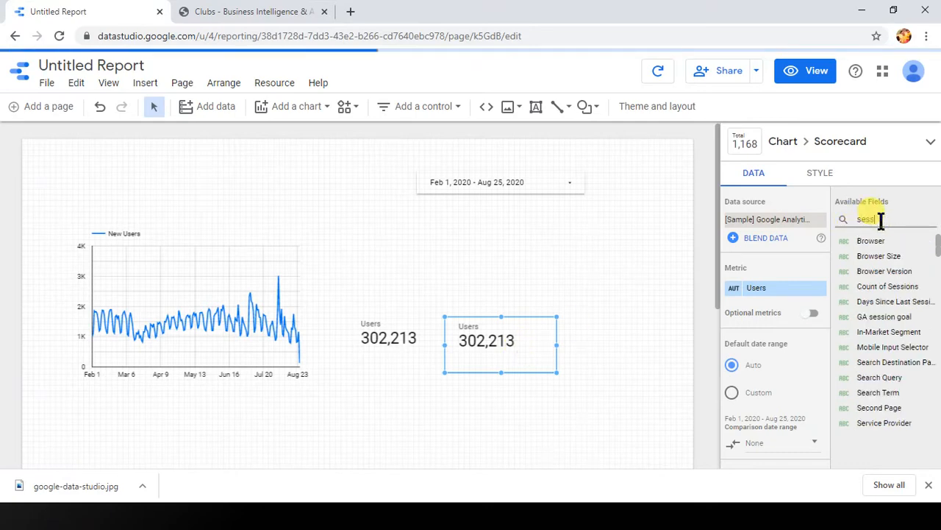
pyautogui.write('ion')
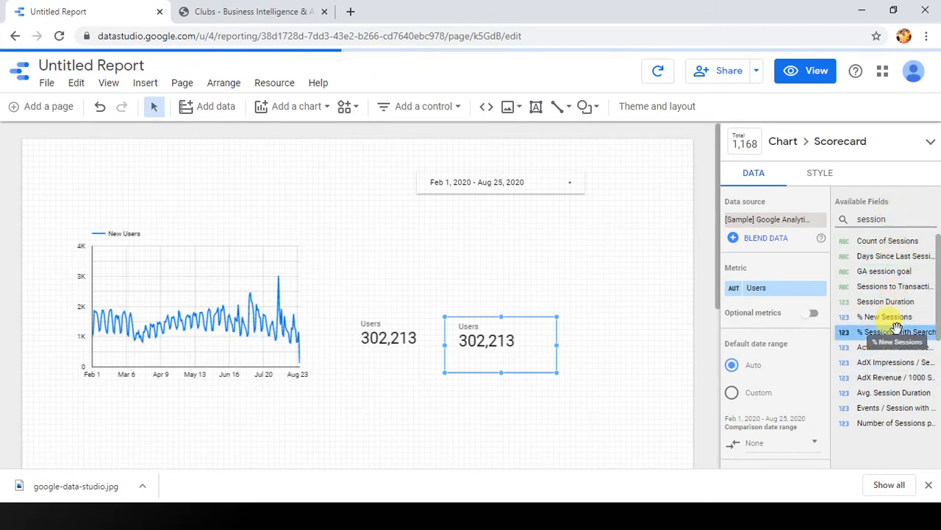
pyautogui.scroll(-3, 897, 332)
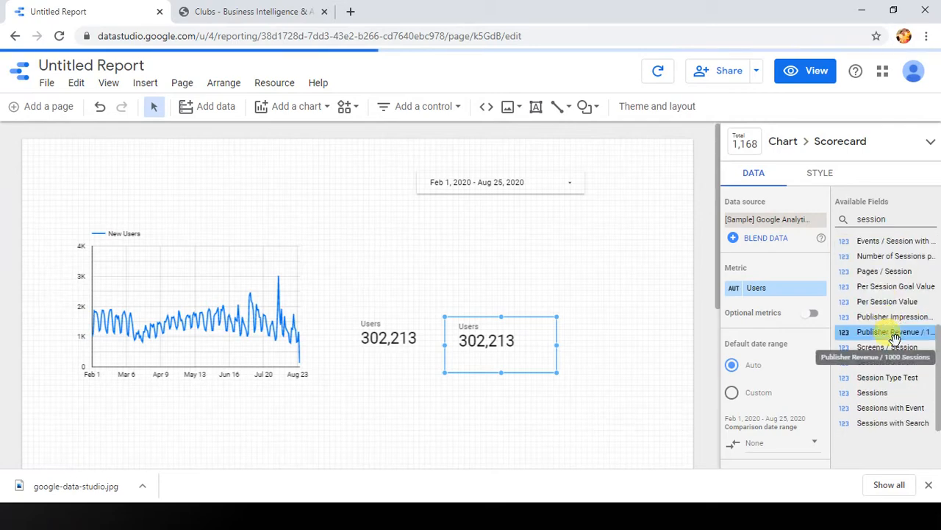
pyautogui.scroll(3, 896, 335)
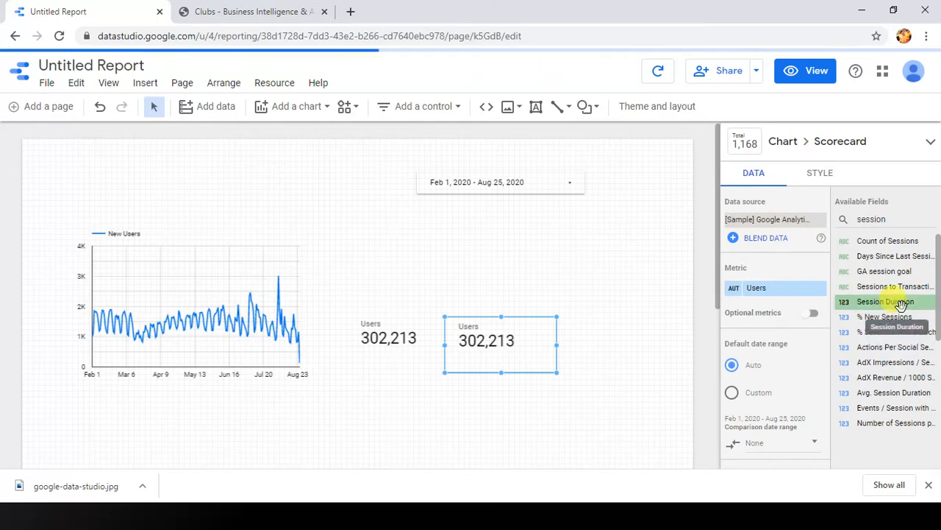
pyautogui.moveTo(901, 305); pyautogui.dragTo(778, 288)
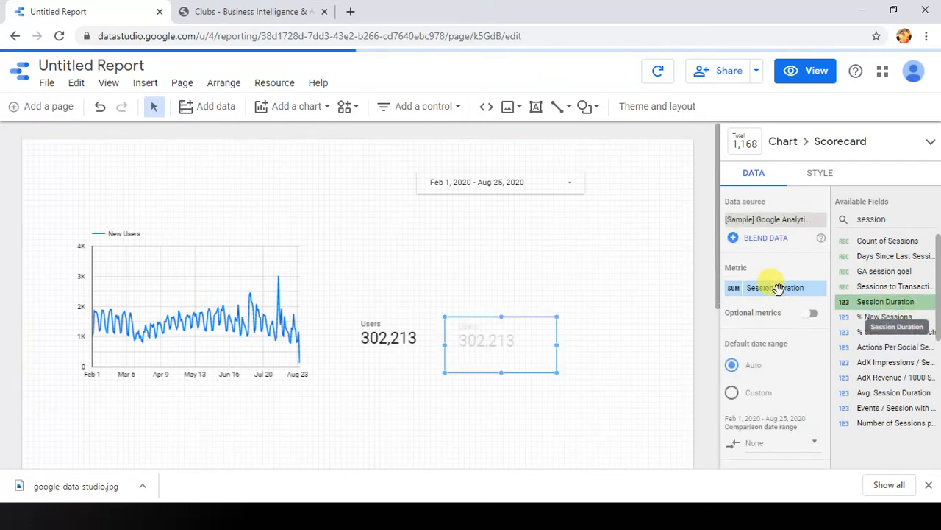
pyautogui.click(622, 341)
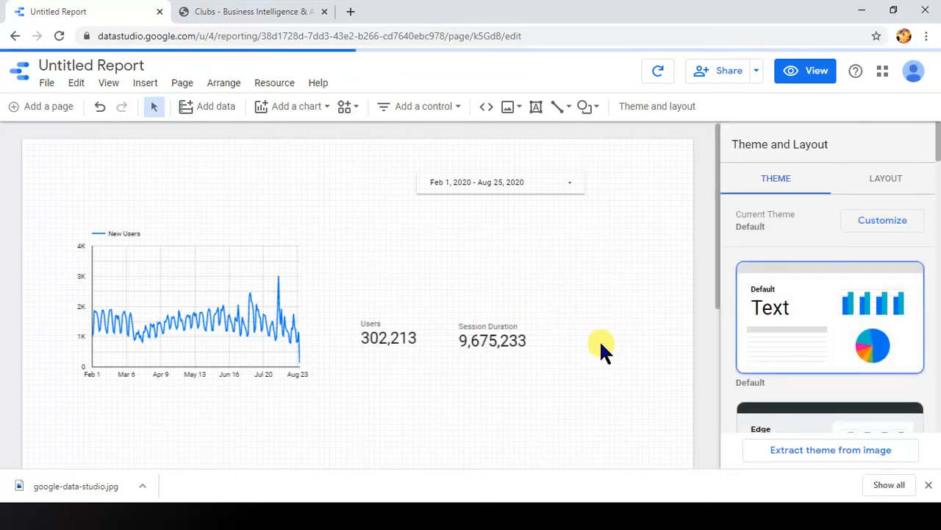
# Step: Nudge the Session Duration scorecard upward, and move the date range control down and to the right
pyautogui.moveTo(483, 330); pyautogui.dragTo(488, 326)
pyautogui.click(571, 255)
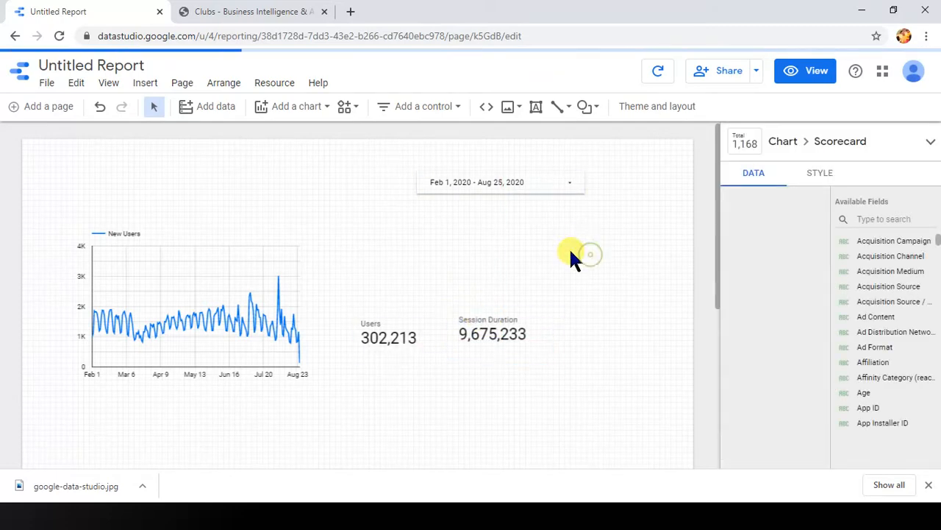
pyautogui.moveTo(520, 175); pyautogui.dragTo(556, 204)
pyautogui.click(388, 161)
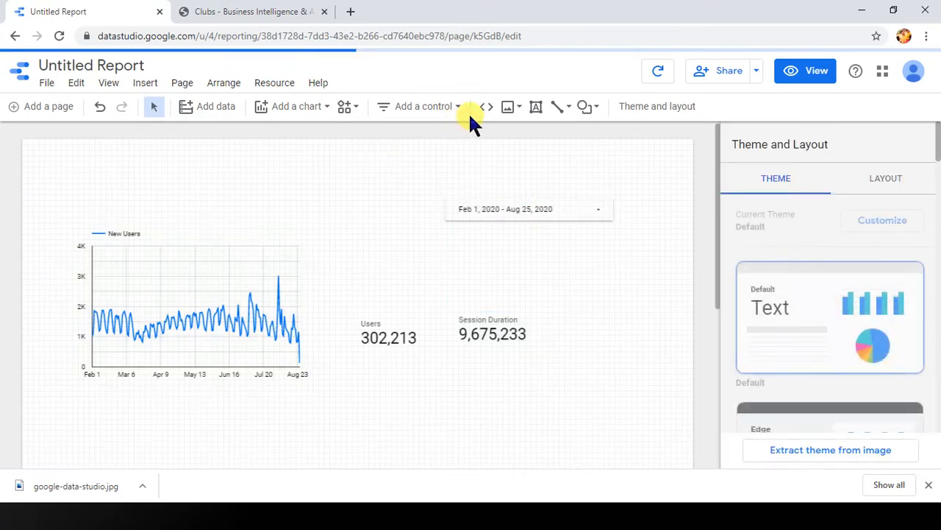
pyautogui.click(357, 112)
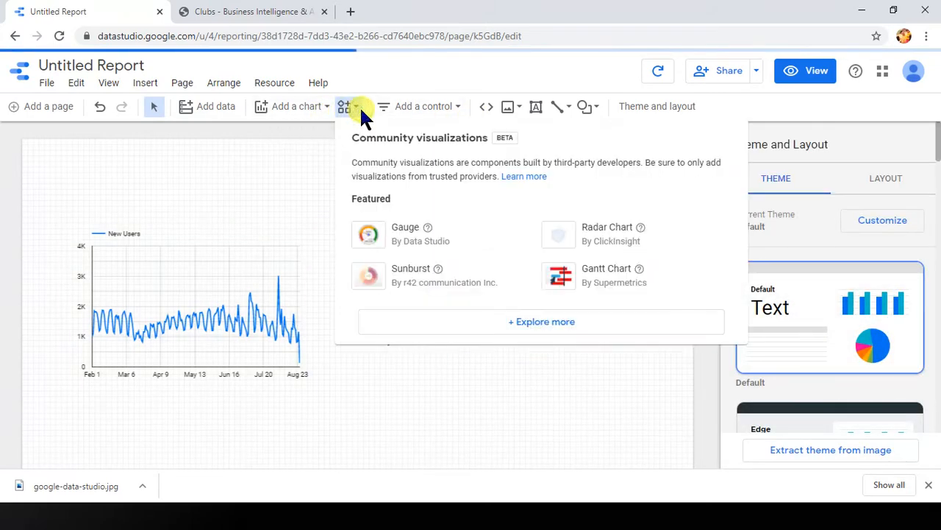
pyautogui.click(539, 73)
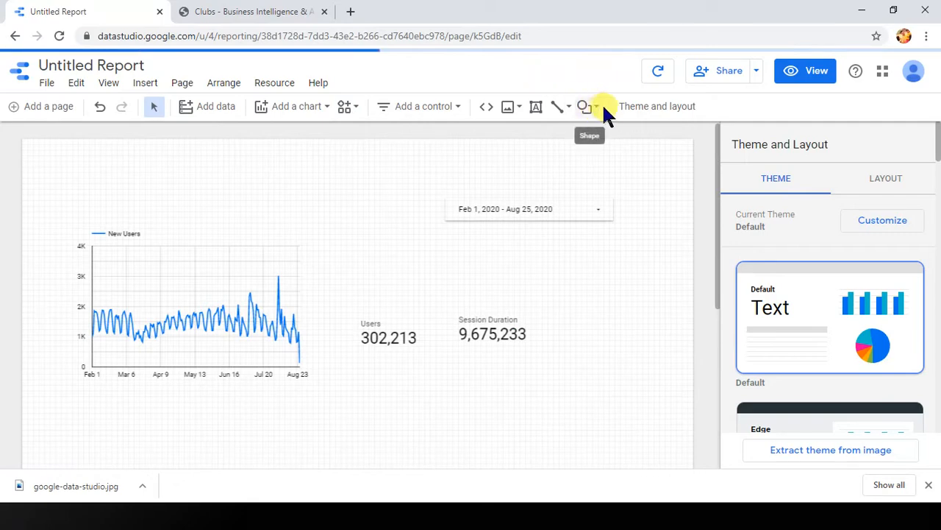
# Step: Draw a wide rectangle across the top of the page as a banner and fill it with the custom blue
pyautogui.click(599, 111)
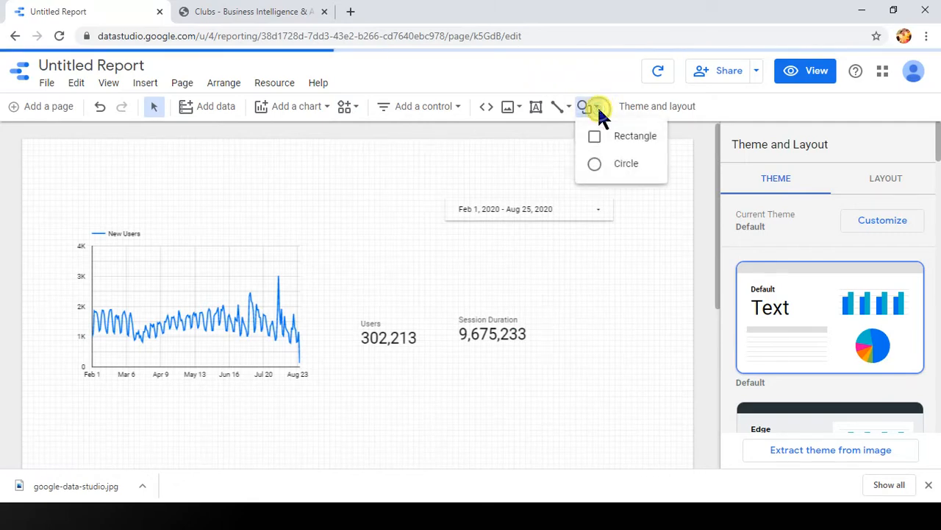
pyautogui.click(622, 147)
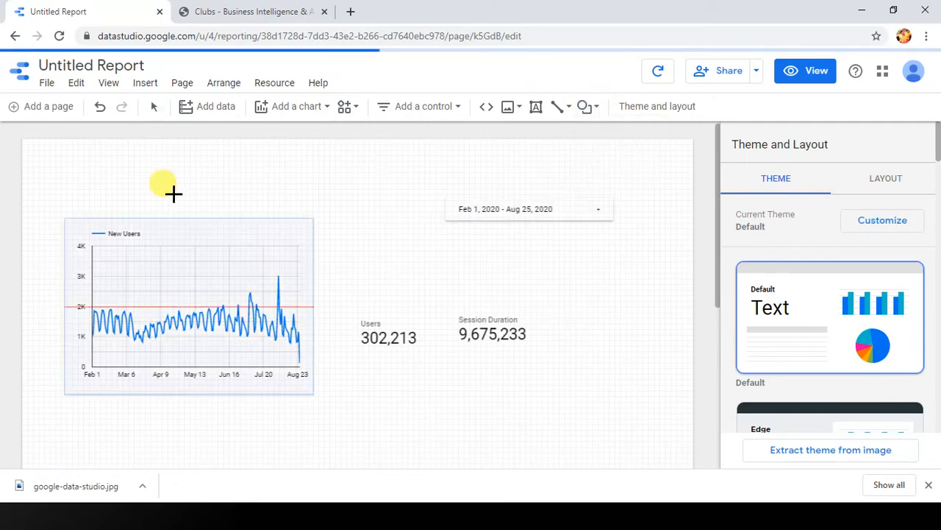
pyautogui.moveTo(67, 154); pyautogui.dragTo(575, 178)
pyautogui.moveTo(655, 171); pyautogui.dragTo(644, 189)
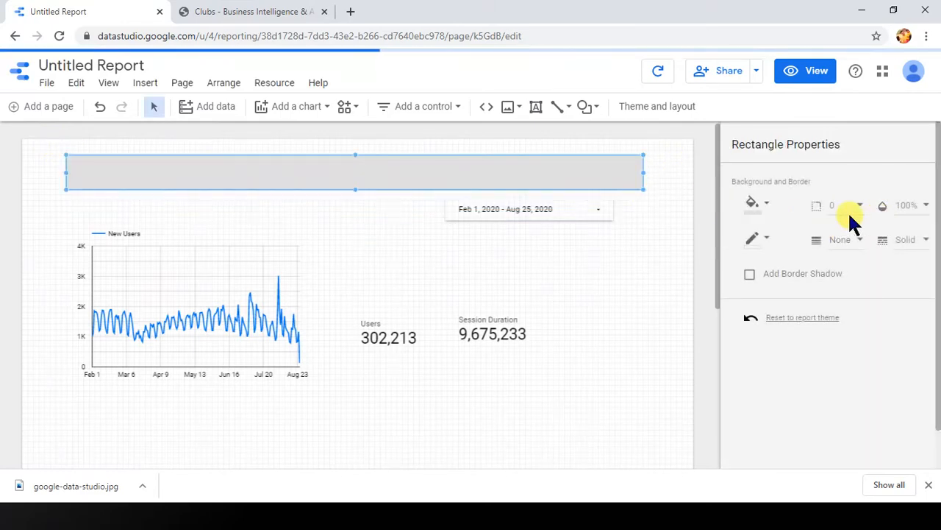
pyautogui.click(770, 209)
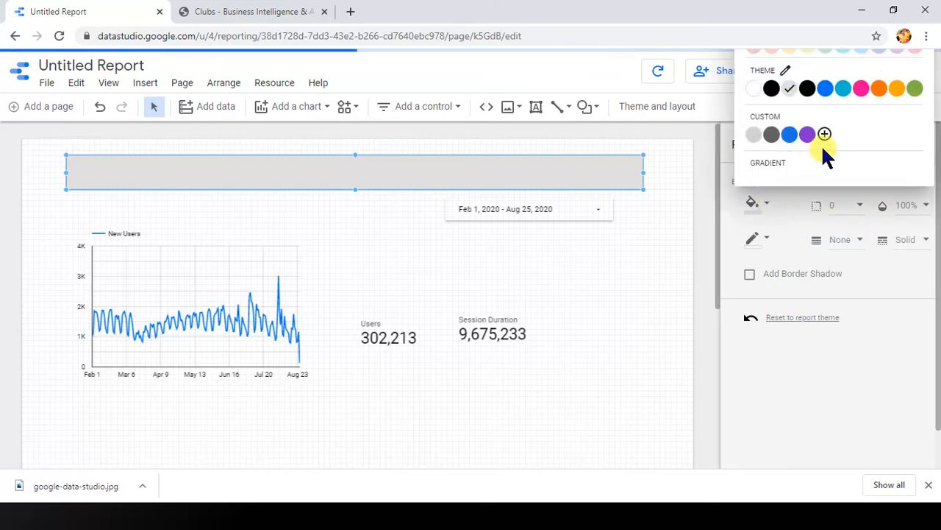
pyautogui.click(791, 135)
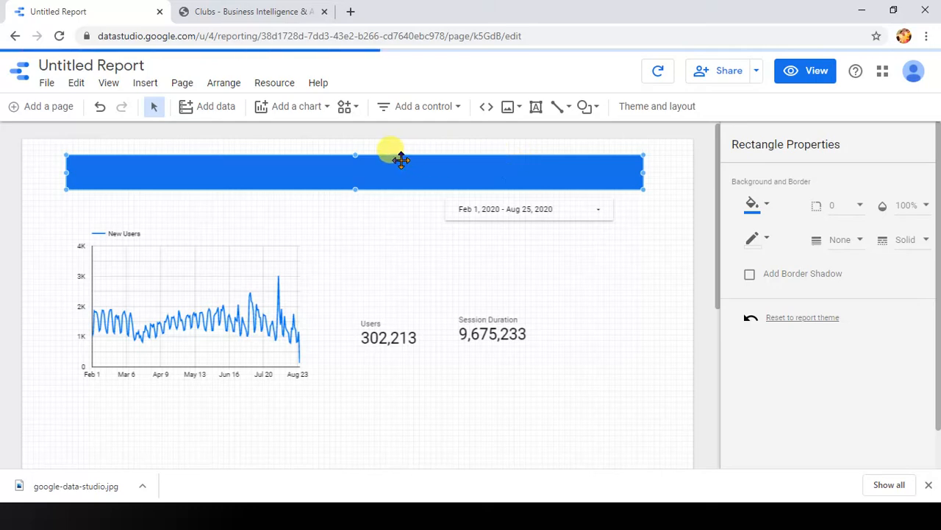
# Step: Add a text box reading "My First report" on the blue banner and set its font size to 24px
pyautogui.click(535, 107)
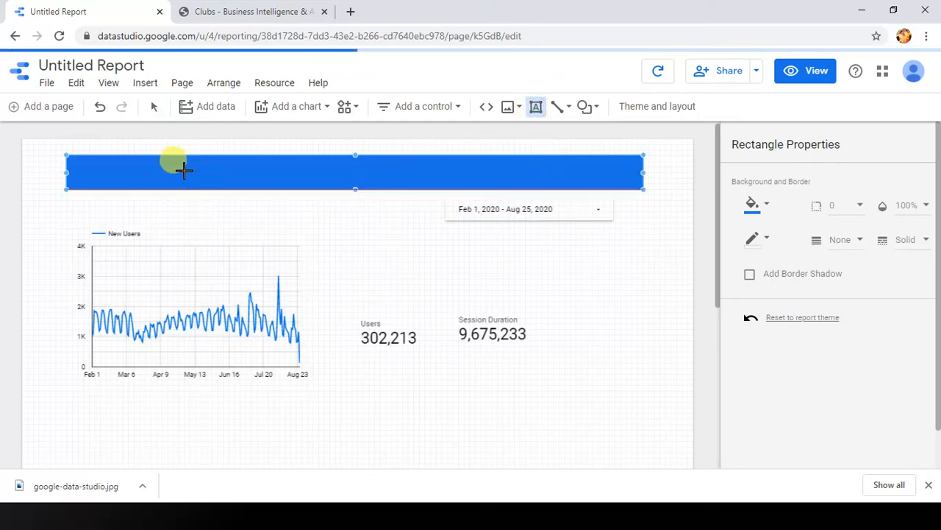
pyautogui.moveTo(184, 171); pyautogui.dragTo(413, 182)
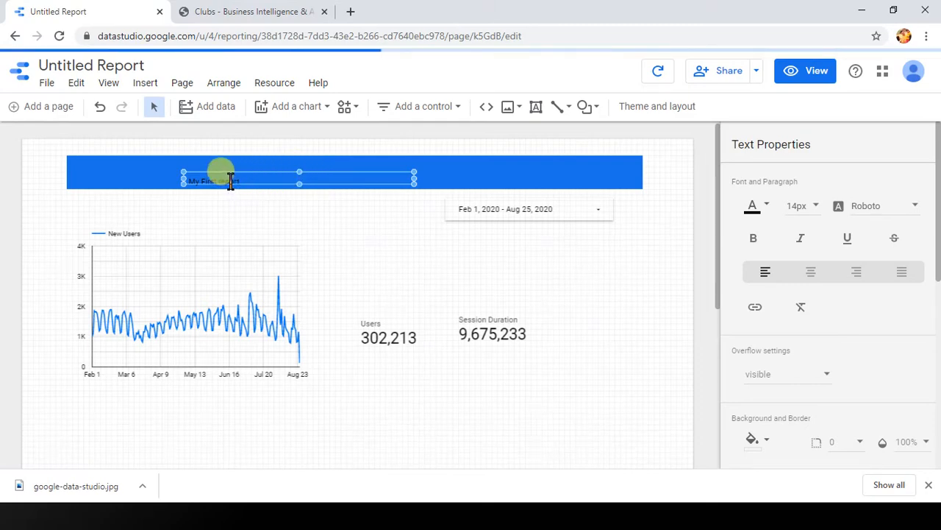
pyautogui.click(816, 209)
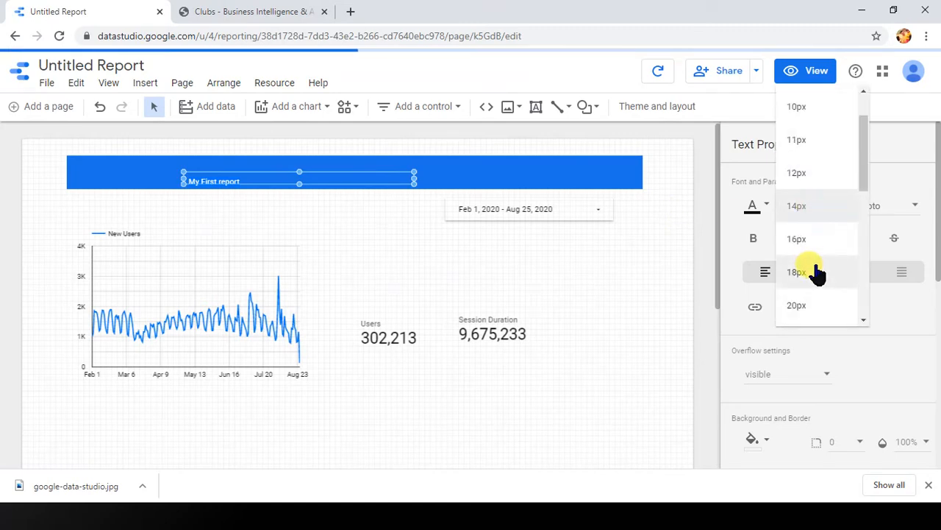
pyautogui.scroll(-2, 864, 316)
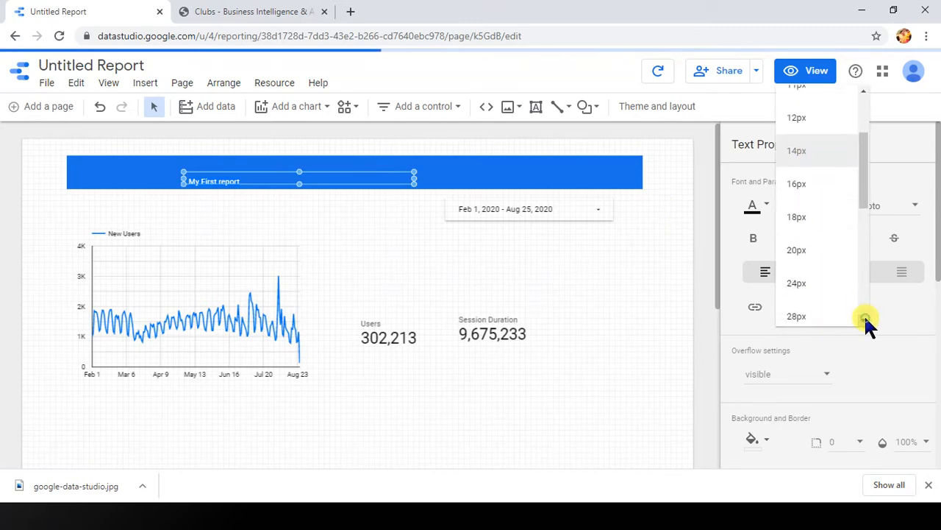
pyautogui.click(827, 285)
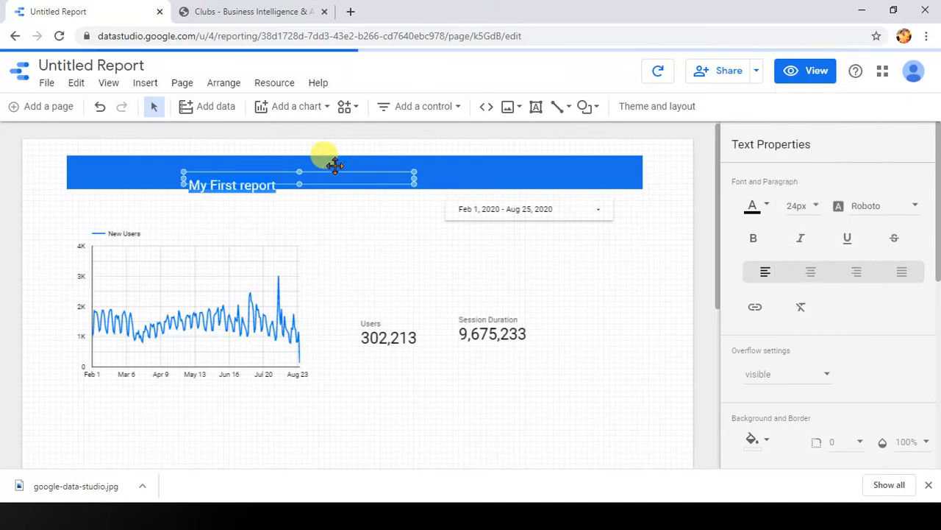
# Step: Move the title text slightly up within the banner and change its font colour to white
pyautogui.moveTo(342, 174); pyautogui.dragTo(342, 166)
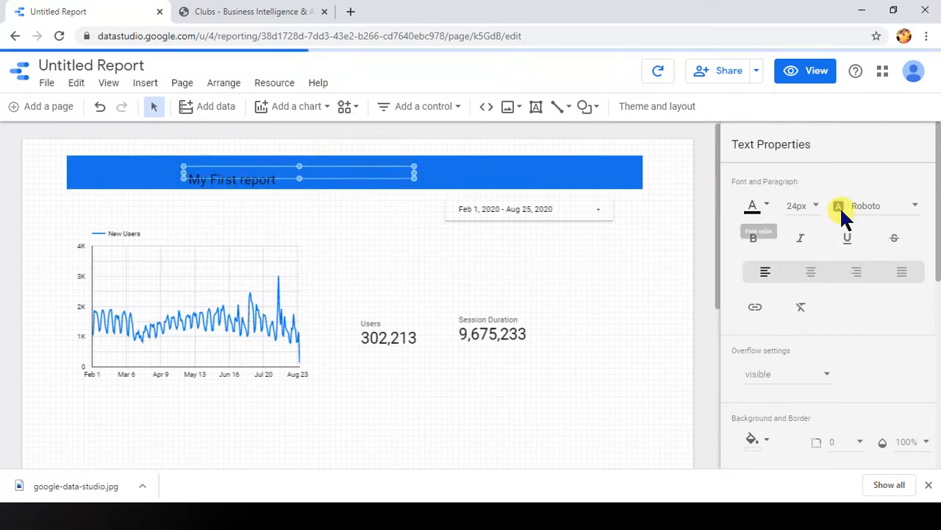
pyautogui.click(765, 211)
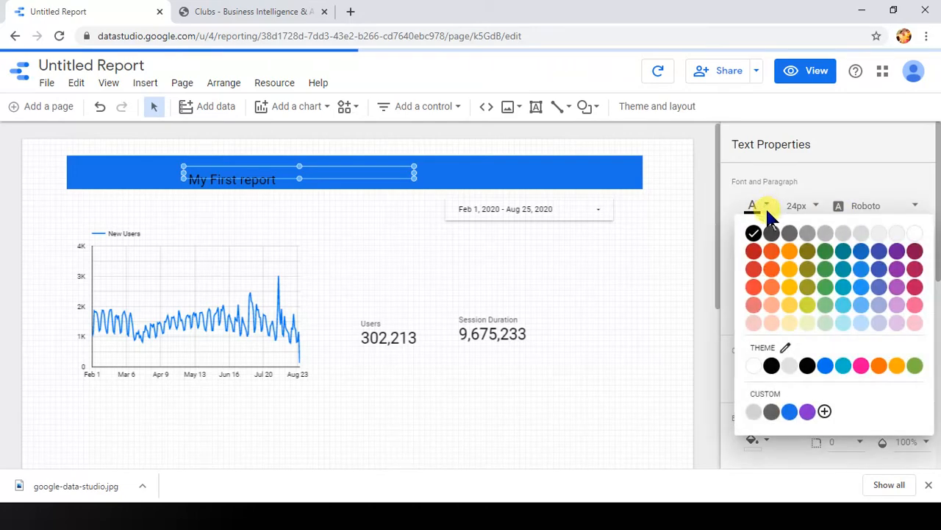
pyautogui.click(916, 236)
pyautogui.click(672, 310)
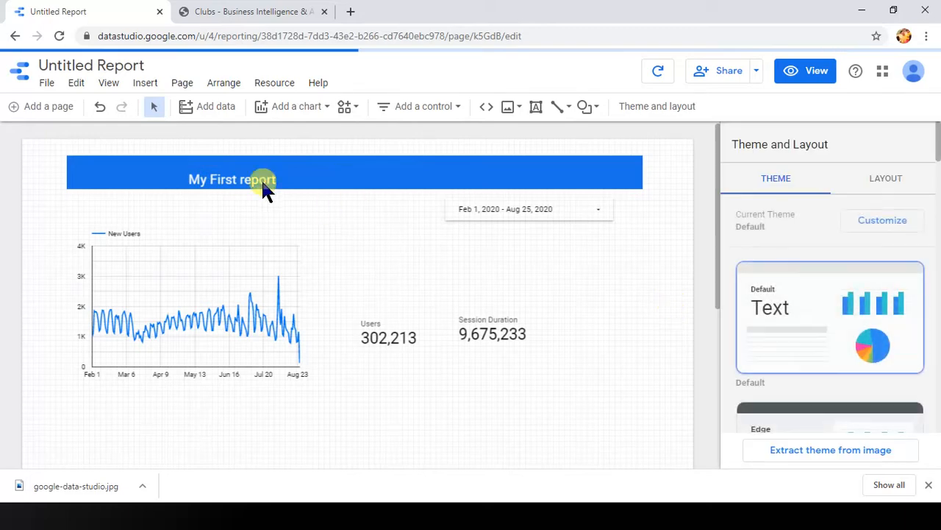
# Step: Shift the blue banner slightly up and left, and move the title text up and left to sit inside it
pyautogui.click(224, 176)
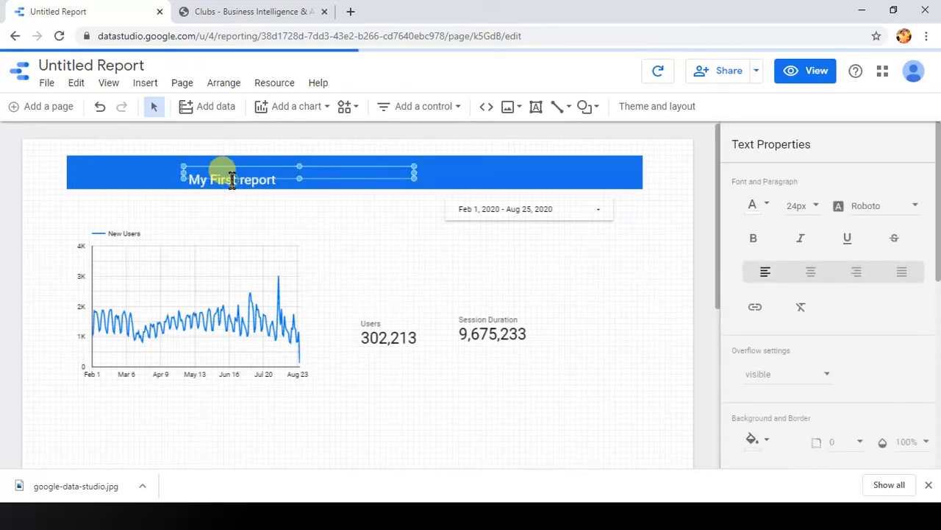
pyautogui.moveTo(231, 161); pyautogui.dragTo(233, 157)
pyautogui.click(233, 176)
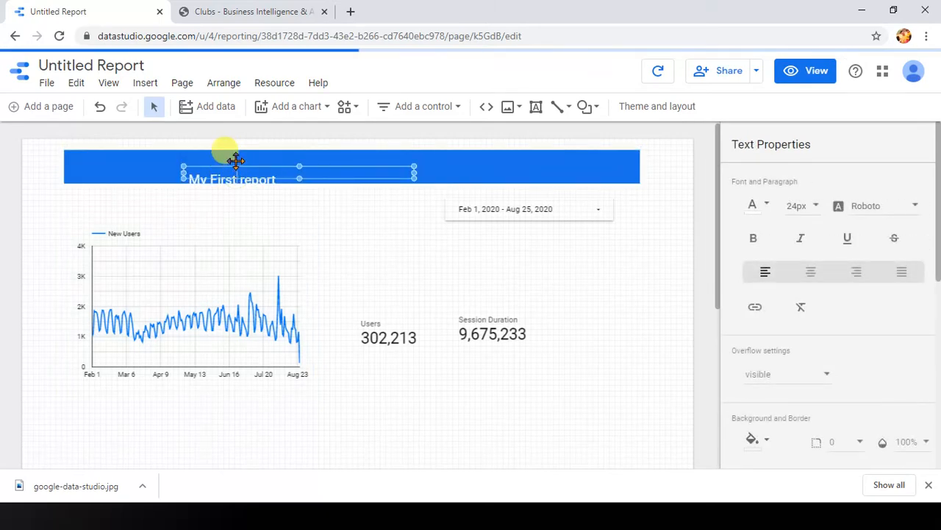
pyautogui.moveTo(233, 168)
pyautogui.mouseDown()
pyautogui.moveTo(231, 157)
pyautogui.moveTo(227, 164)
pyautogui.mouseUp()
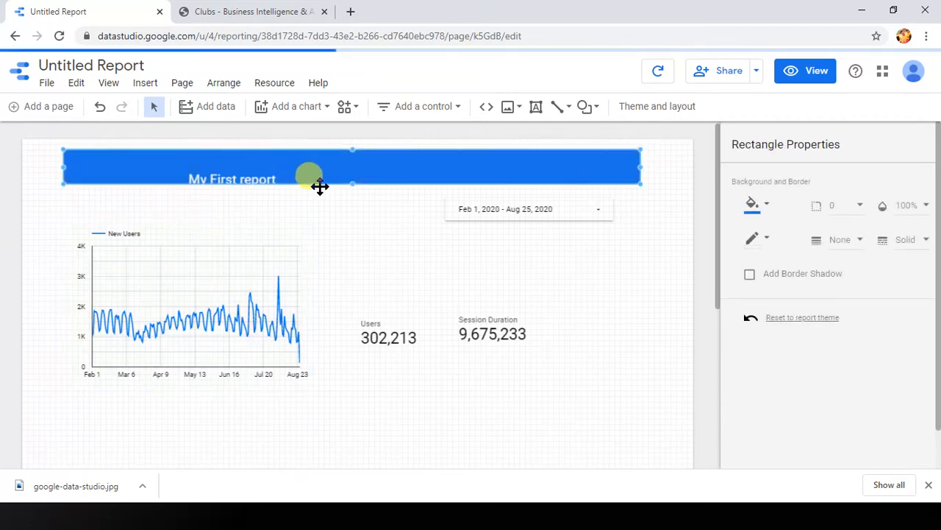
pyautogui.click(267, 166)
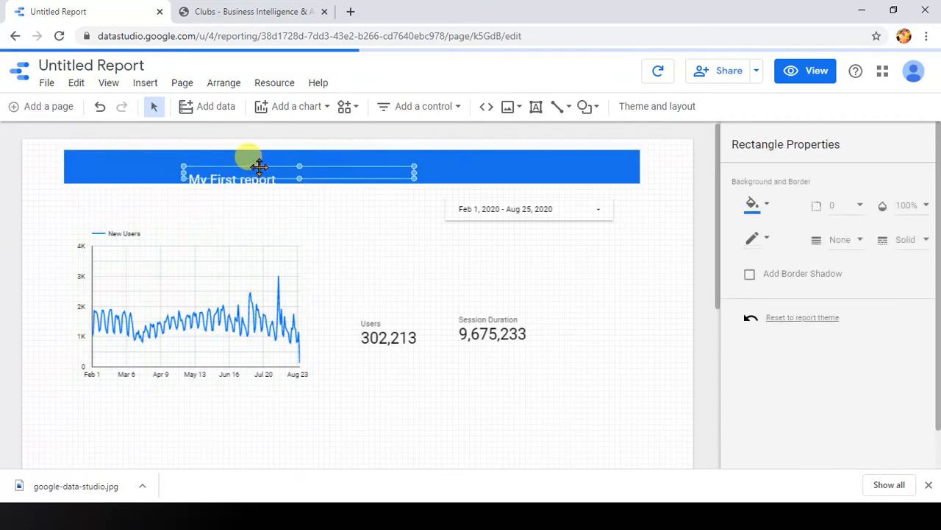
pyautogui.moveTo(259, 166); pyautogui.dragTo(255, 159)
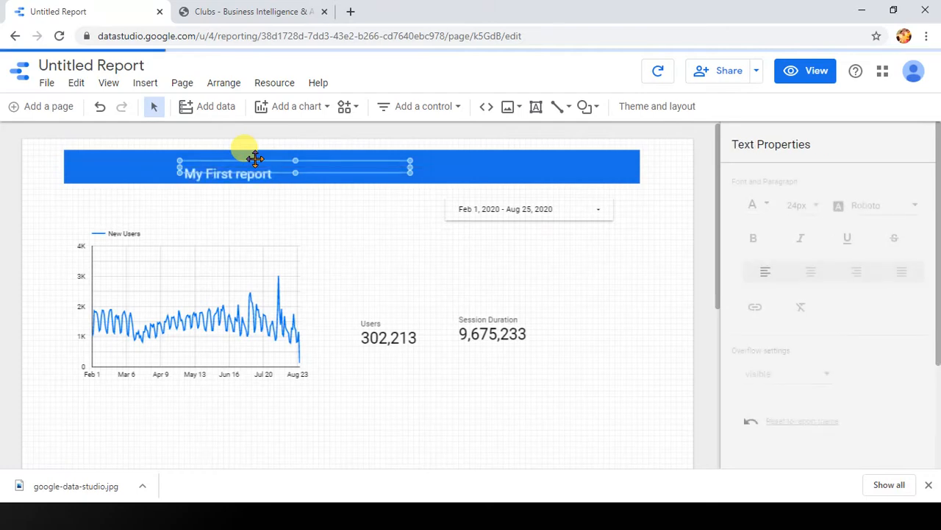
# Step: Deselect the banner and switch the report to view mode
pyautogui.click(545, 167)
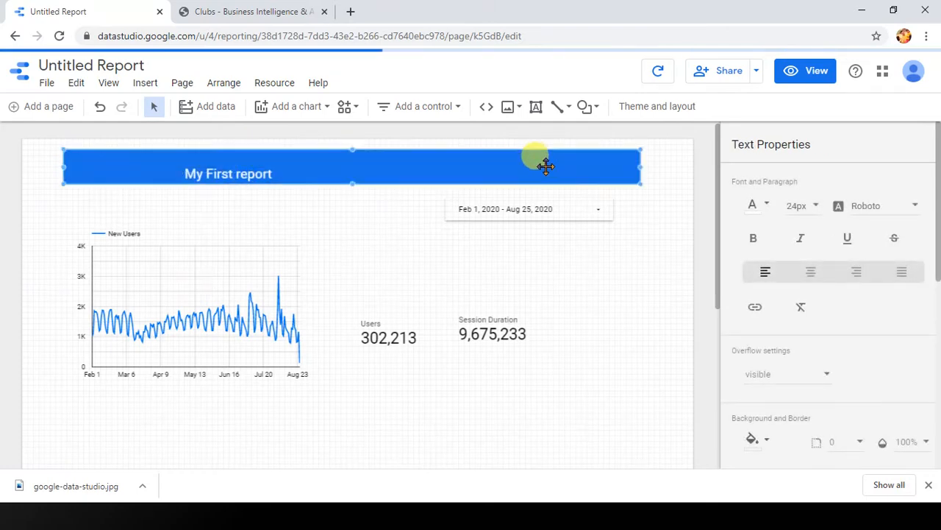
pyautogui.click(555, 248)
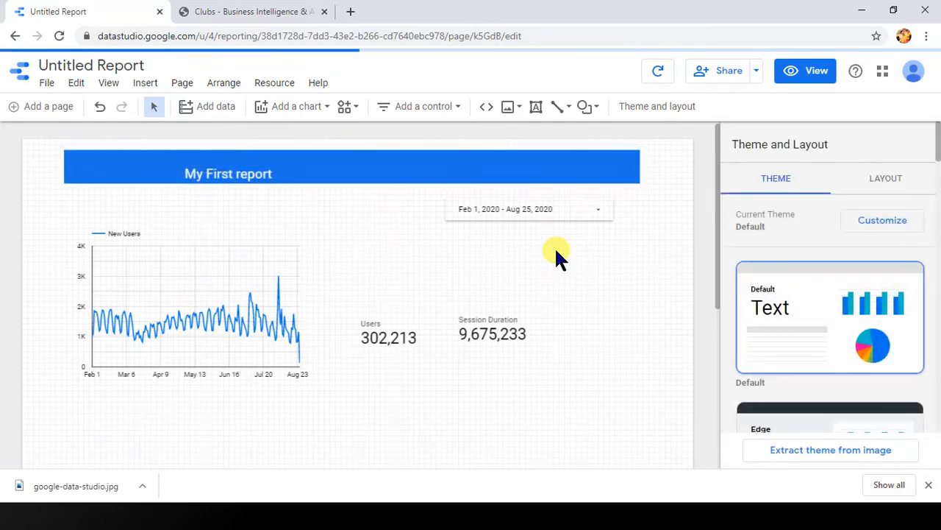
pyautogui.click(817, 71)
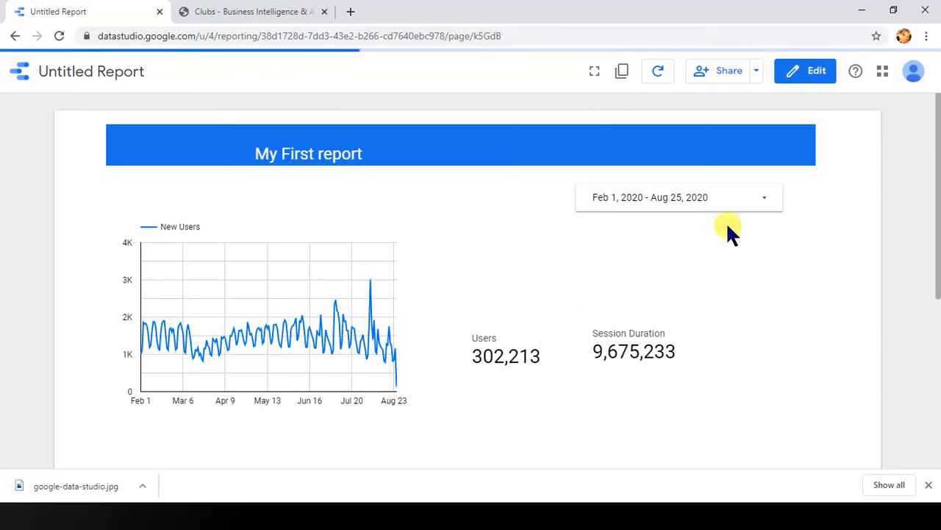
# Step: Set the report's date range control to Last 14 days and apply it
pyautogui.click(753, 210)
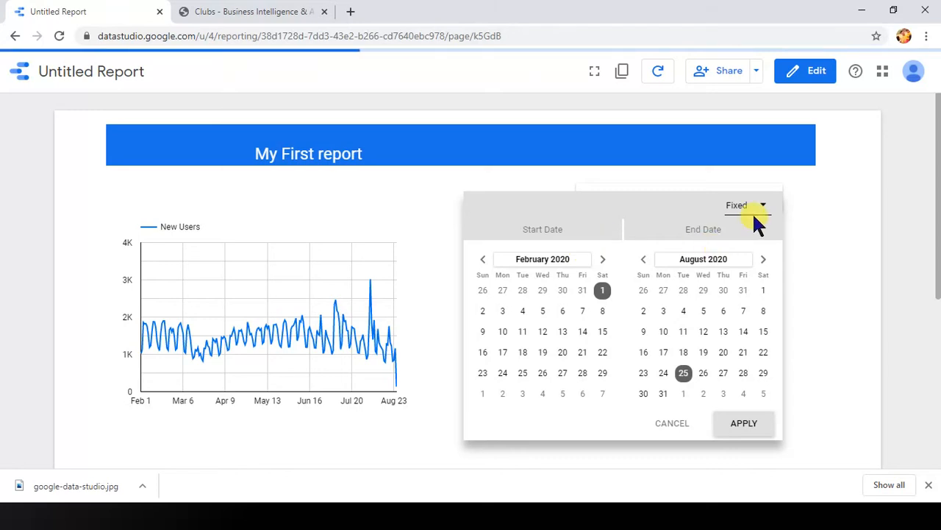
pyautogui.click(763, 211)
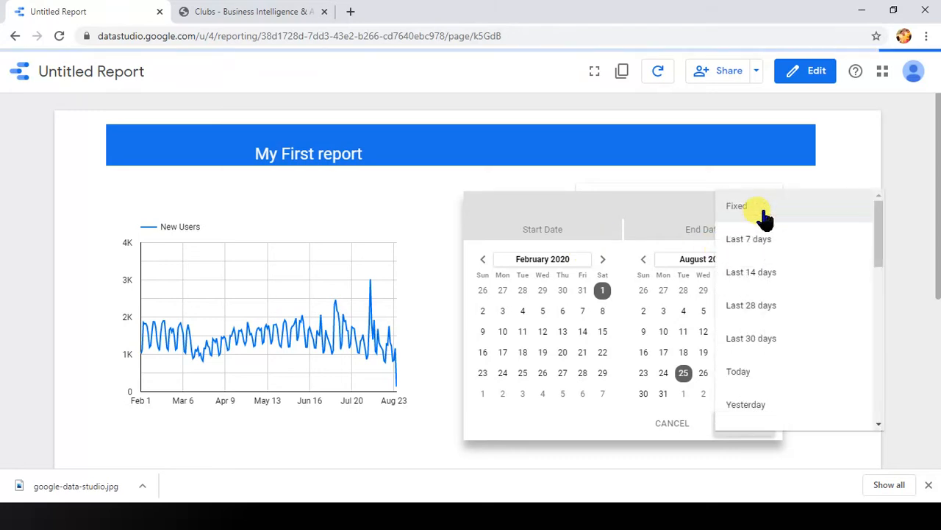
pyautogui.click(780, 282)
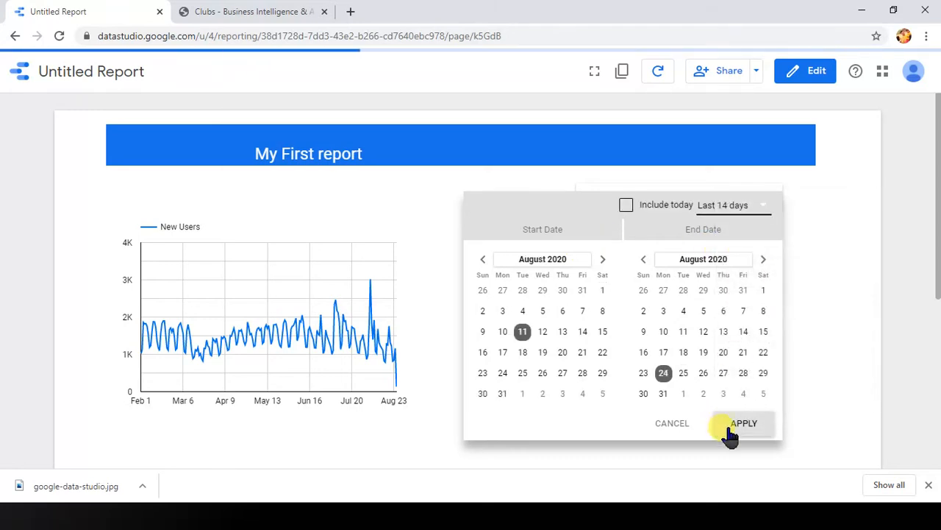
pyautogui.click(740, 434)
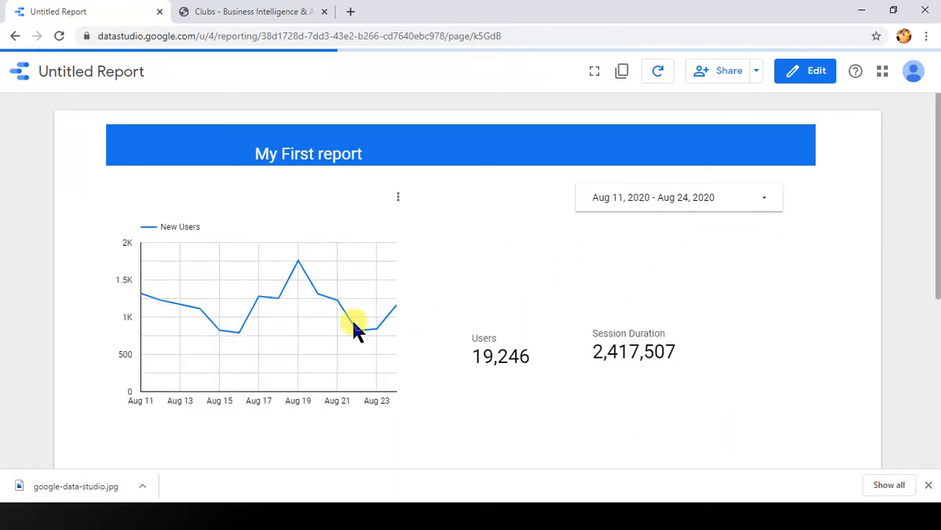
pyautogui.moveTo(342, 316)
# Step: Open the dialog for inviting people to the report and examine the recipient field and the edit and view permission options
pyautogui.click(756, 74)
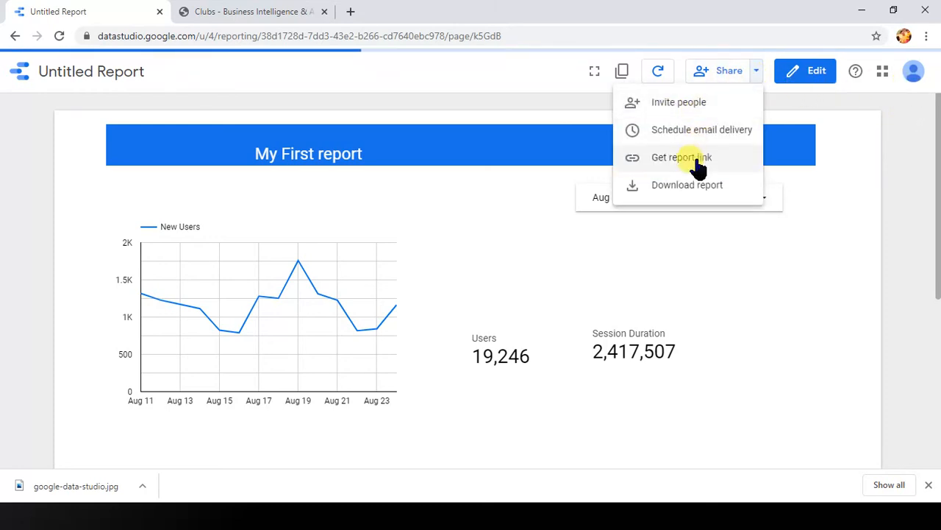
pyautogui.click(699, 103)
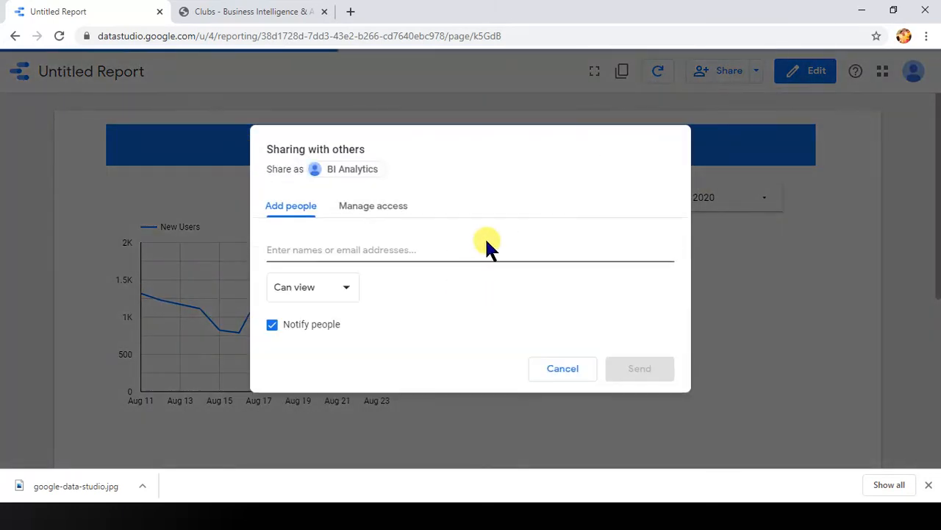
pyautogui.click(376, 251)
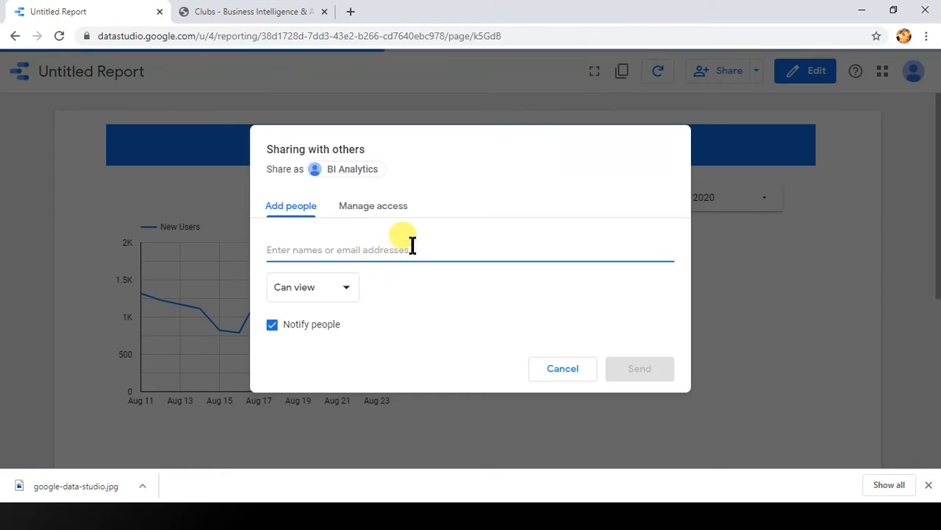
pyautogui.click(353, 287)
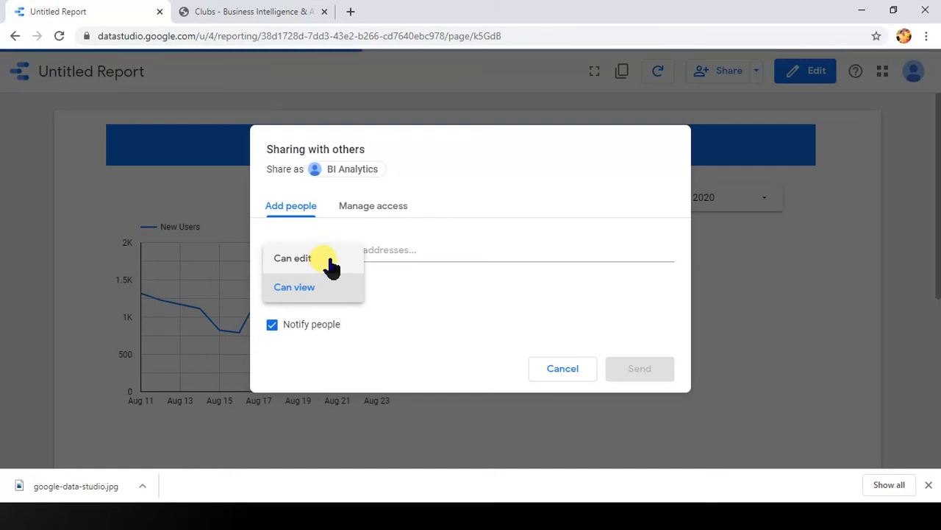
pyautogui.click(611, 199)
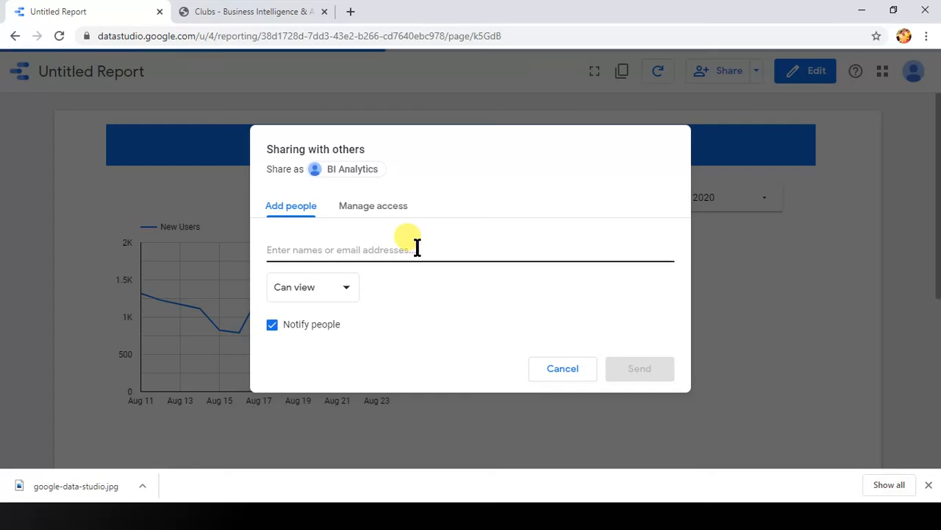
pyautogui.click(359, 292)
# Step: Set the report's link sharing to "Anyone with the link can edit", copy the report link, save the access change and close the sharing dialog
pyautogui.click(395, 206)
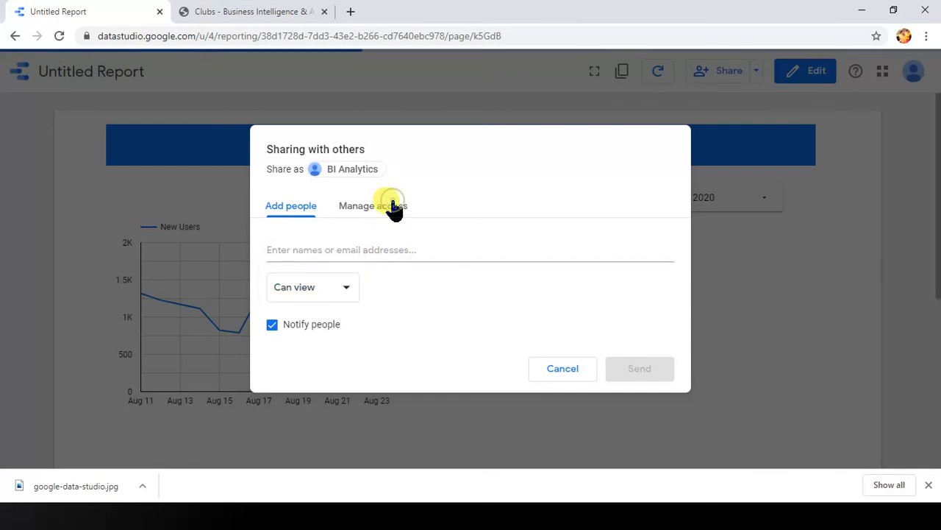
pyautogui.click(384, 206)
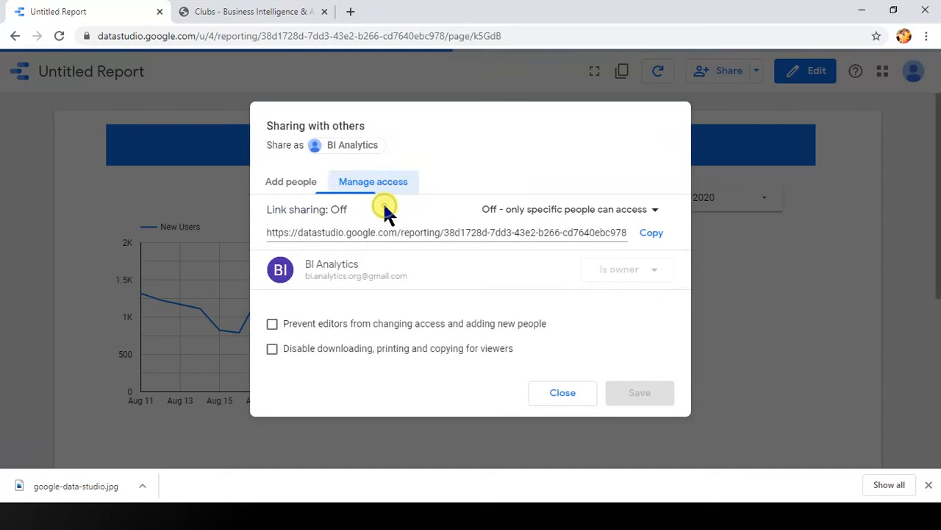
pyautogui.click(508, 232)
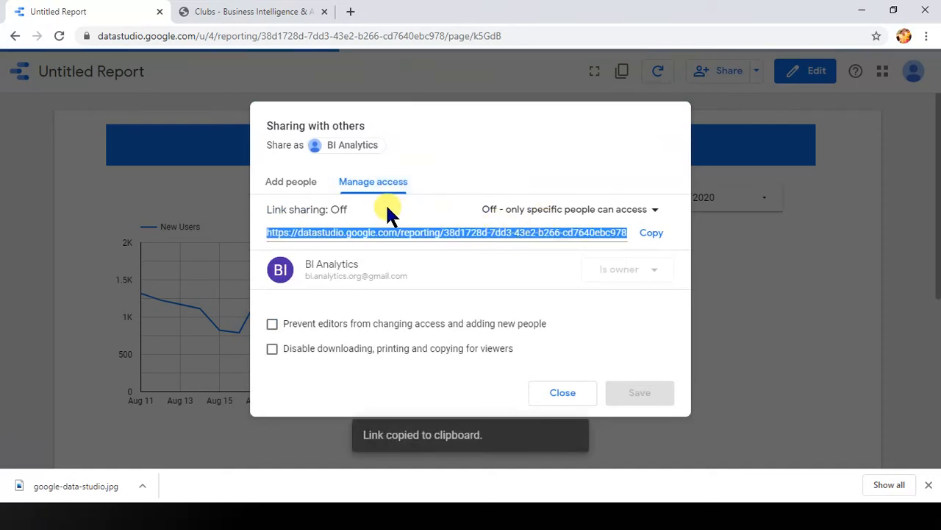
pyautogui.click(581, 213)
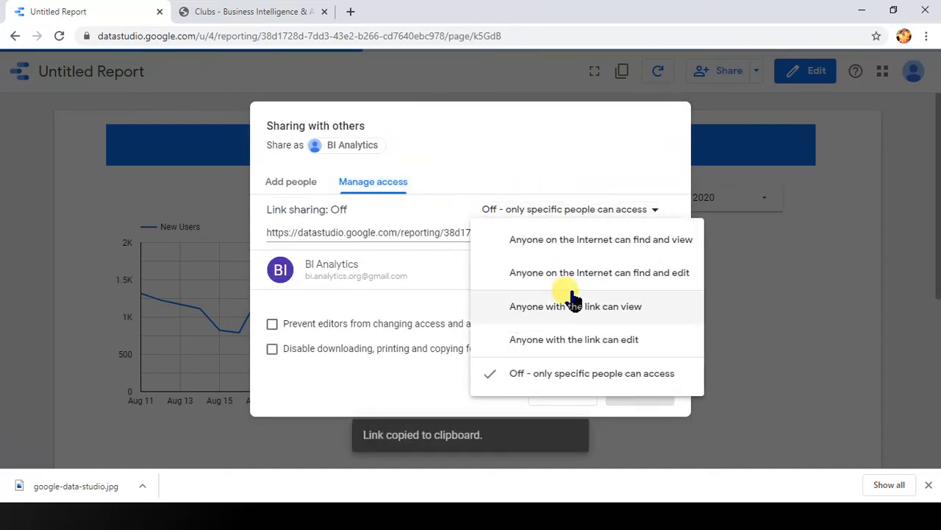
pyautogui.click(579, 346)
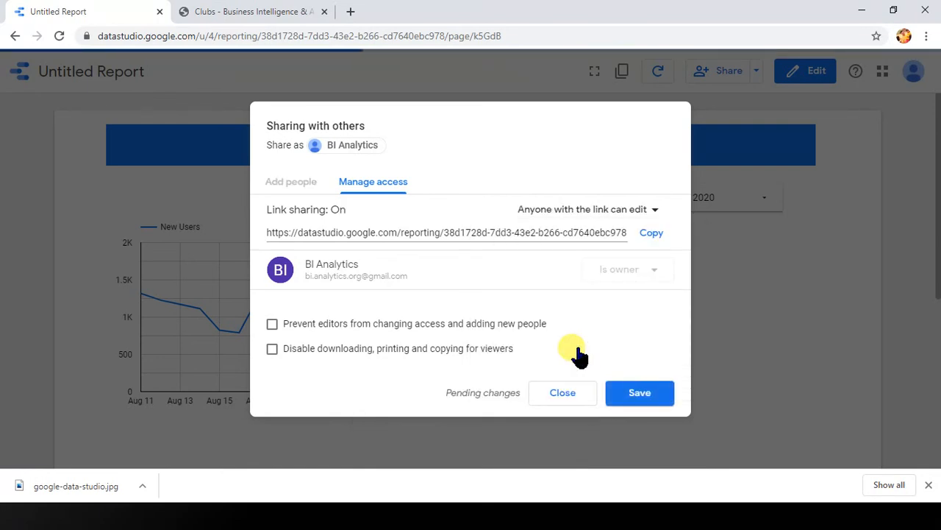
pyautogui.click(480, 232)
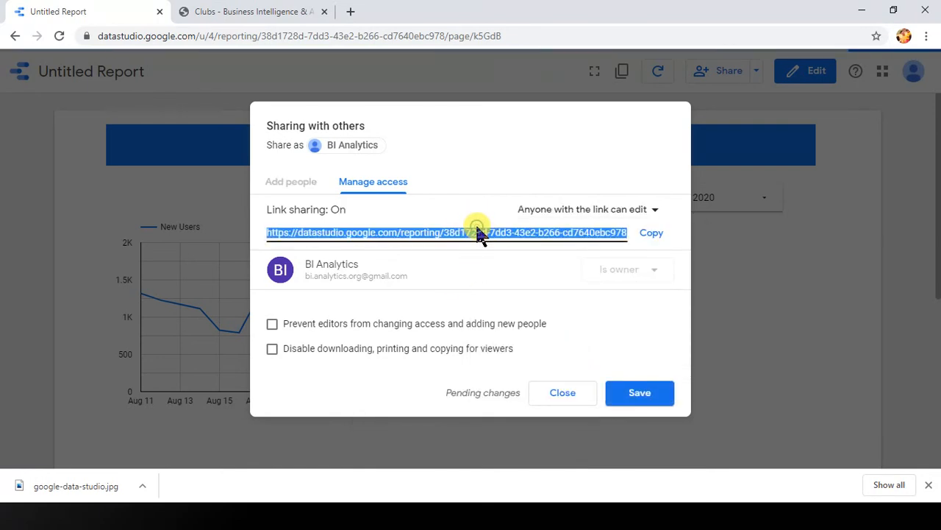
pyautogui.click(654, 237)
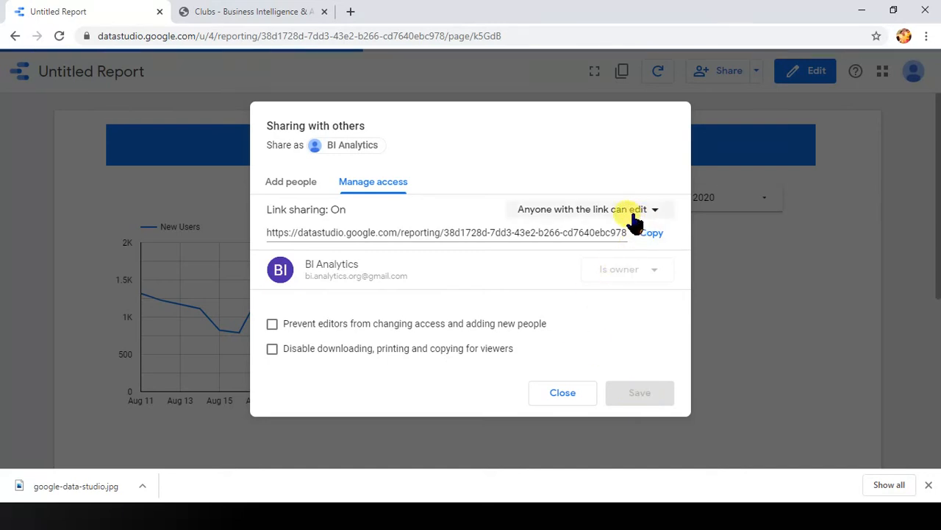
pyautogui.click(563, 393)
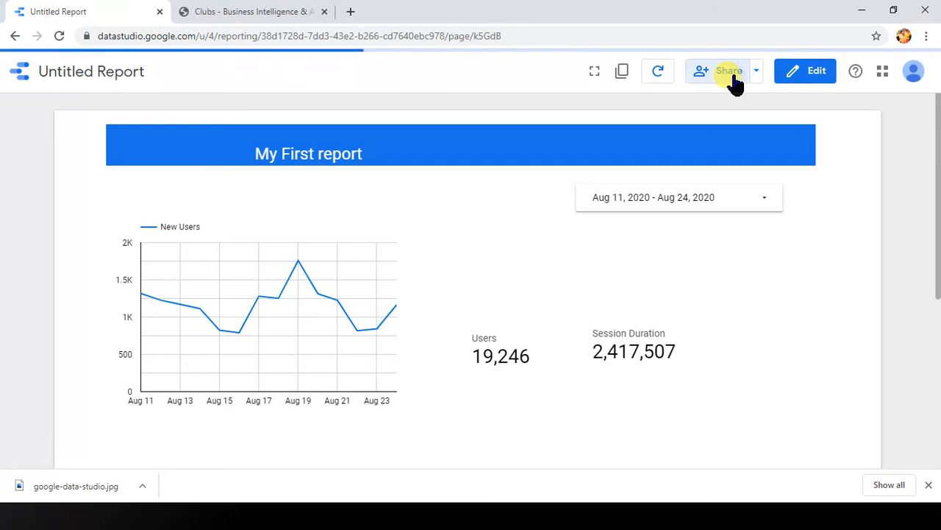
# Step: Reopen and cancel the sharing dialog, and view the shareable link to the current report view
pyautogui.click(730, 73)
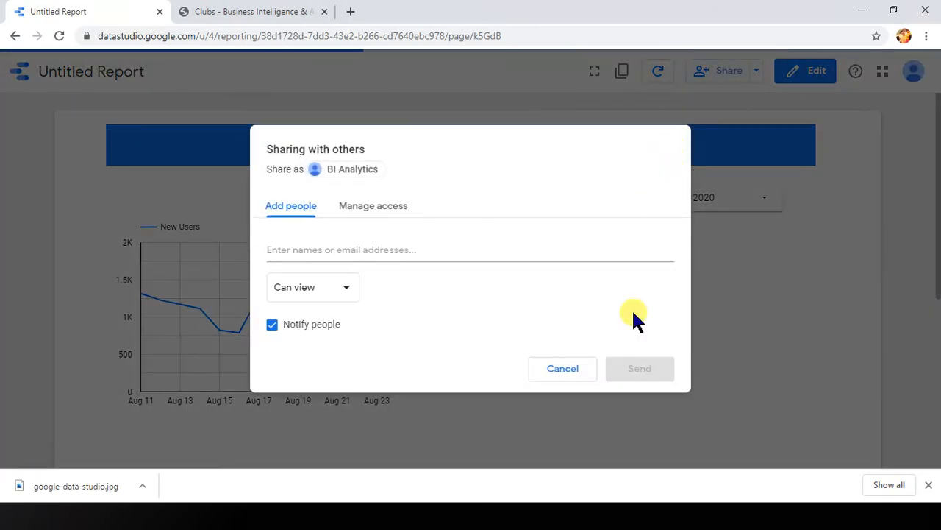
pyautogui.click(586, 371)
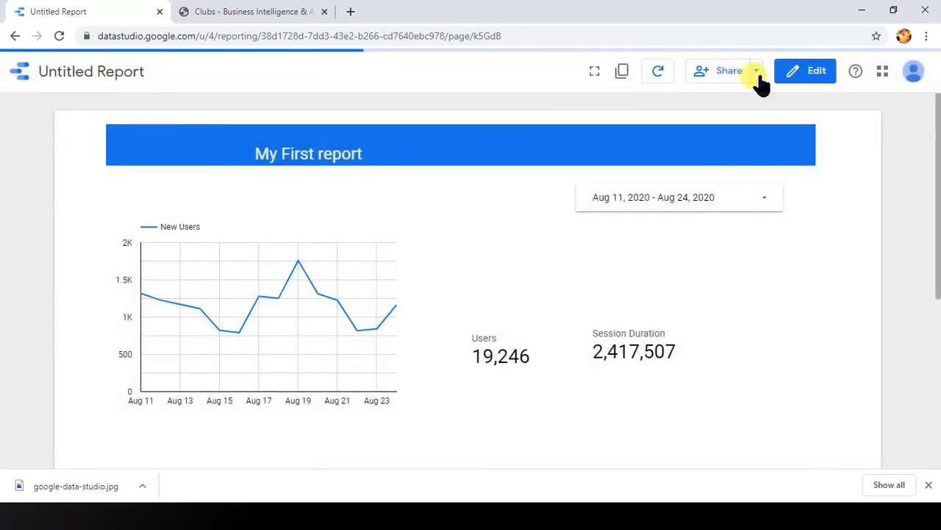
pyautogui.click(756, 72)
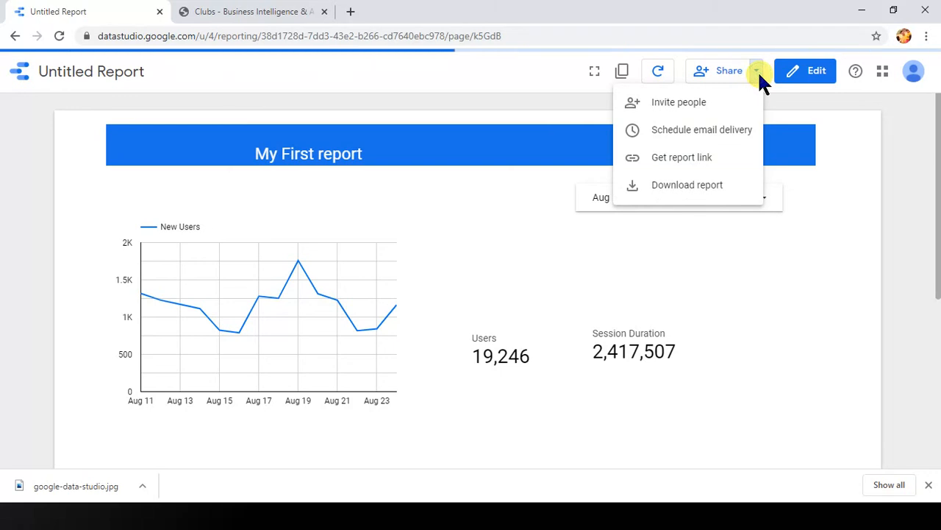
pyautogui.click(683, 158)
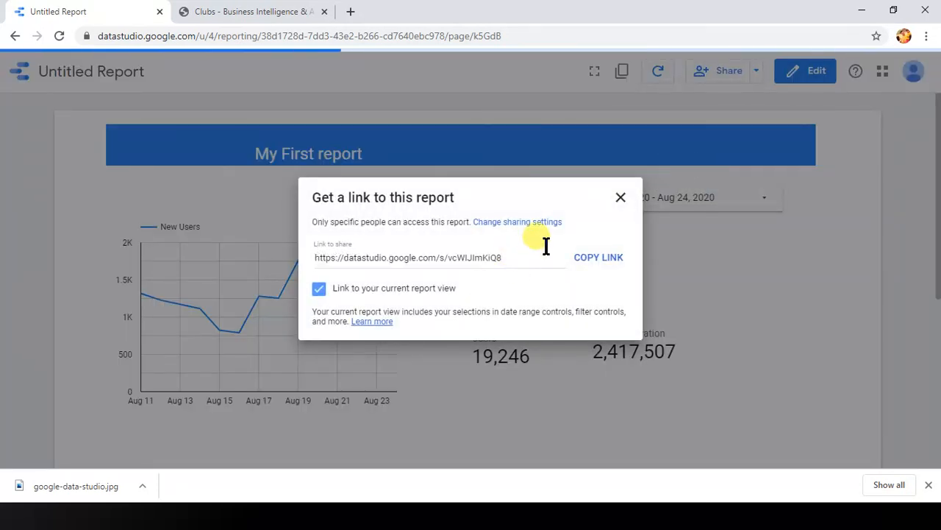
pyautogui.click(620, 197)
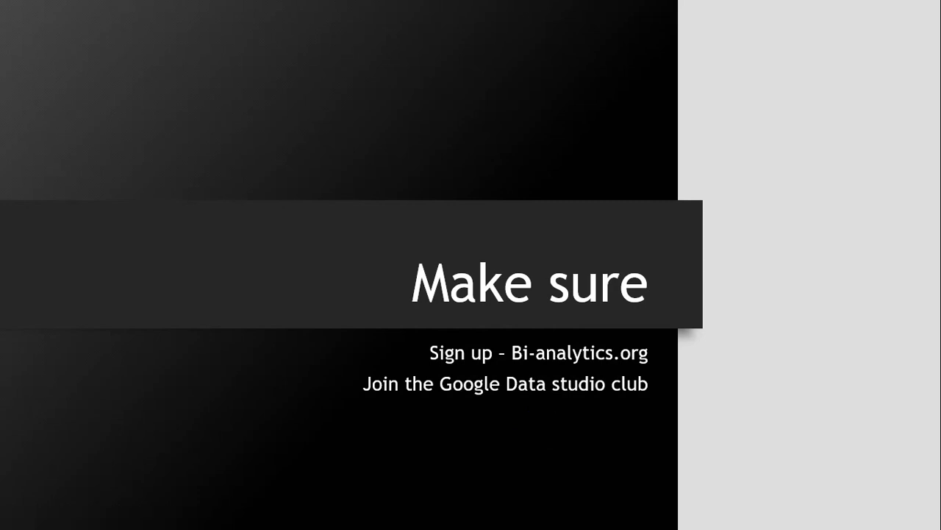
# Step: Switch to the bi-analytics.org site in the browser, browse its club directory and open the Google Data Studio club
pyautogui.hotkey('alt', 'Tab')
pyautogui.click(241, 12)
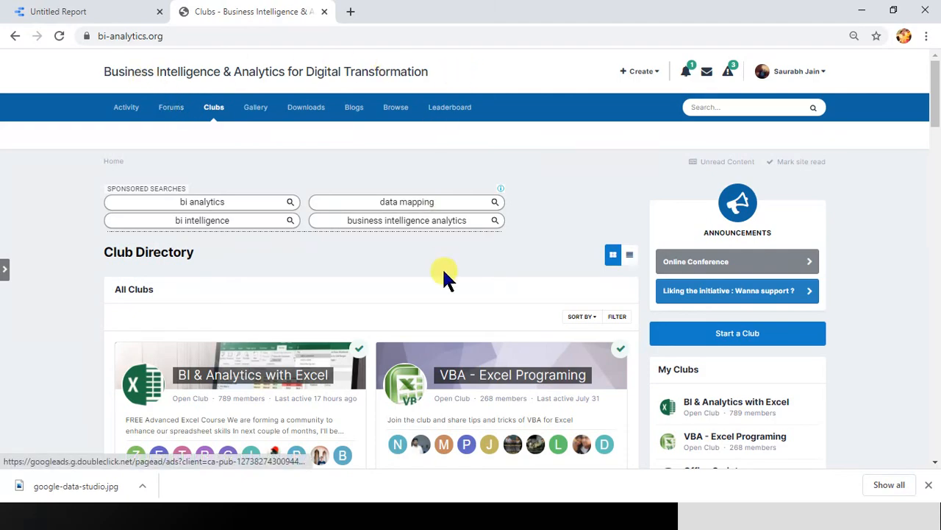
pyautogui.scroll(-15, 445, 278)
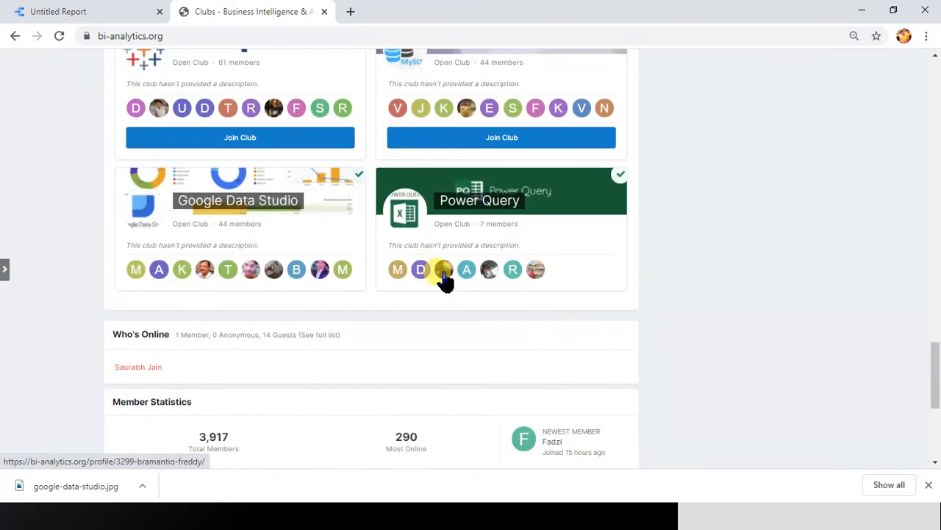
pyautogui.scroll(12, 445, 278)
pyautogui.scroll(3, 444, 278)
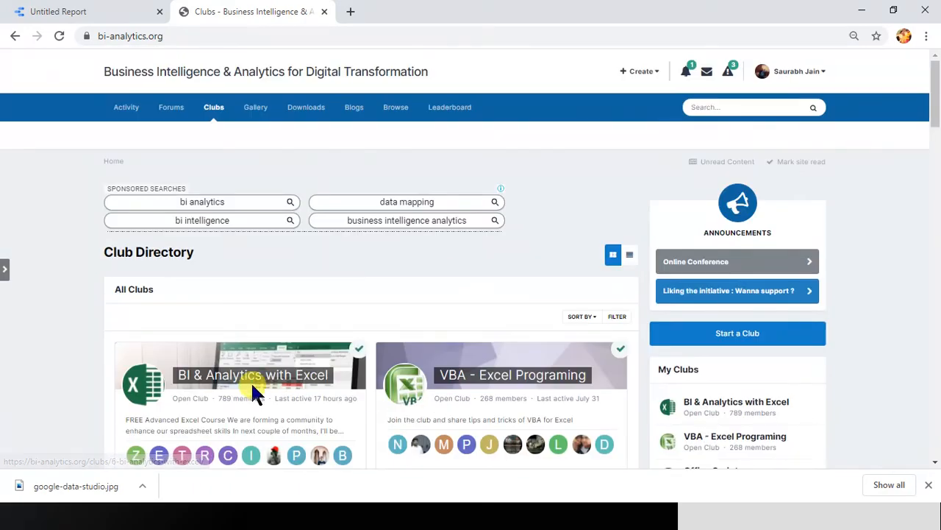
pyautogui.scroll(-1, 253, 394)
pyautogui.scroll(-5, 519, 336)
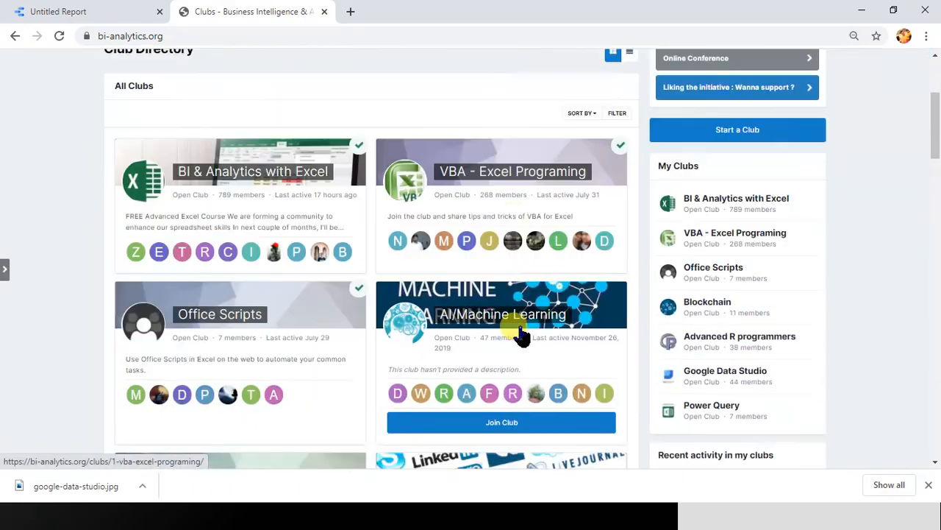
pyautogui.scroll(-15, 519, 334)
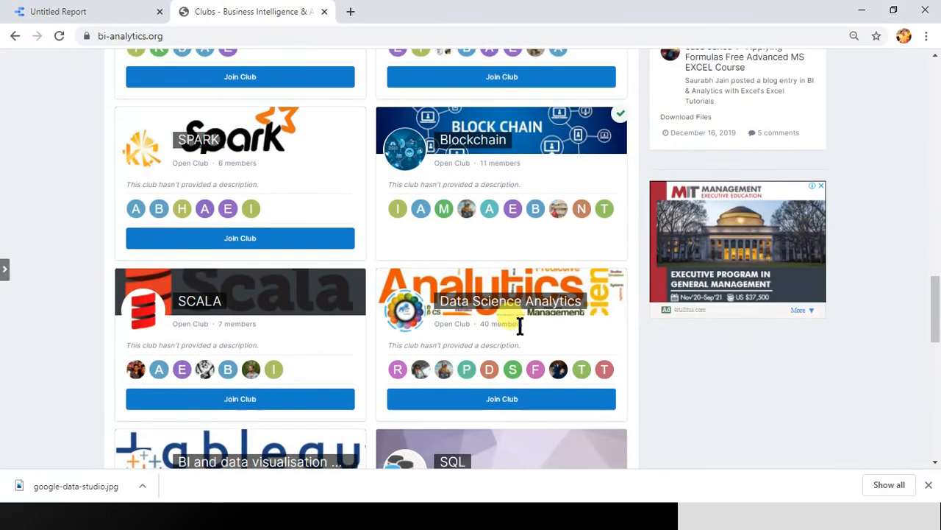
pyautogui.scroll(5, 519, 331)
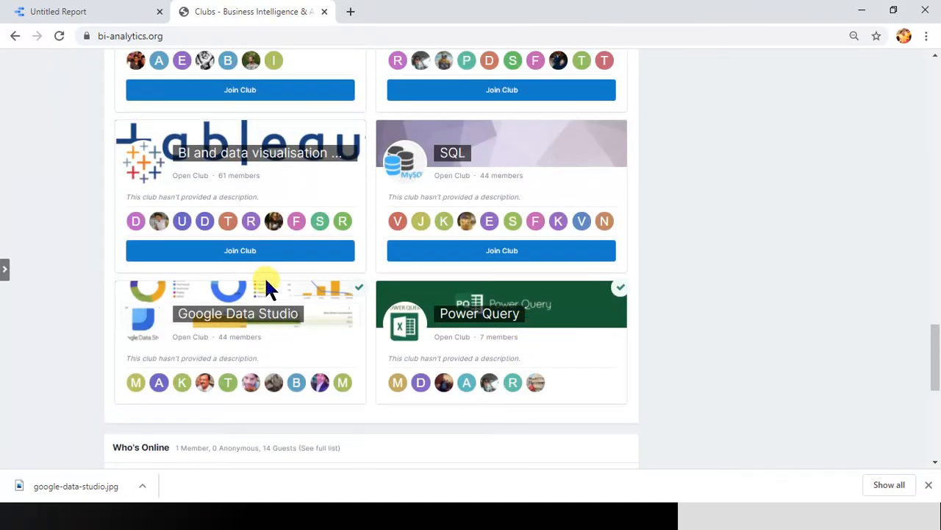
pyautogui.click(252, 319)
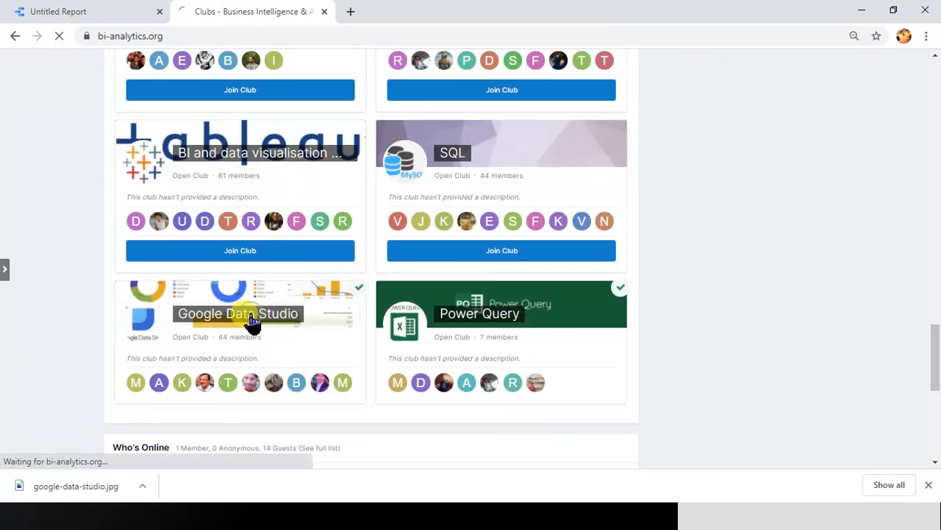
# Step: View the Tutorials blog of the Google Data Studio club and return to the site's home page
pyautogui.scroll(-4, 481, 278)
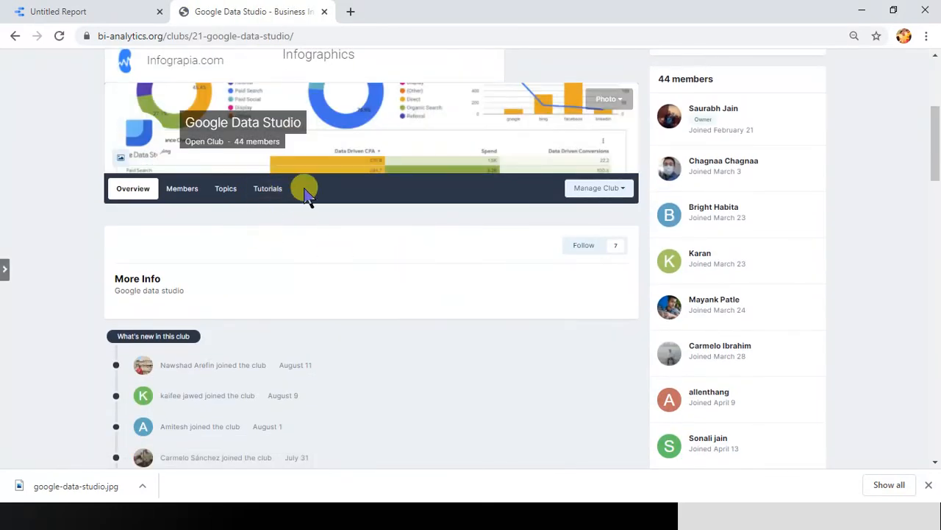
pyautogui.click(265, 196)
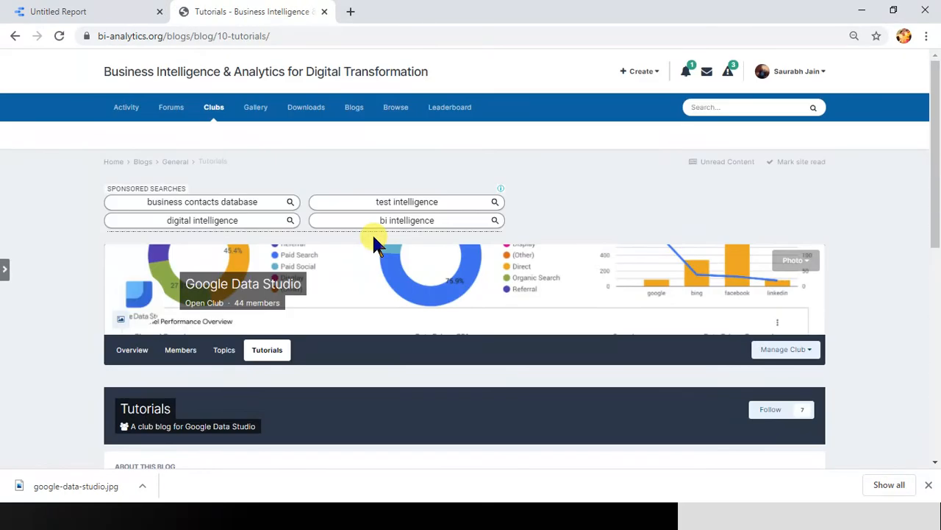
pyautogui.click(241, 79)
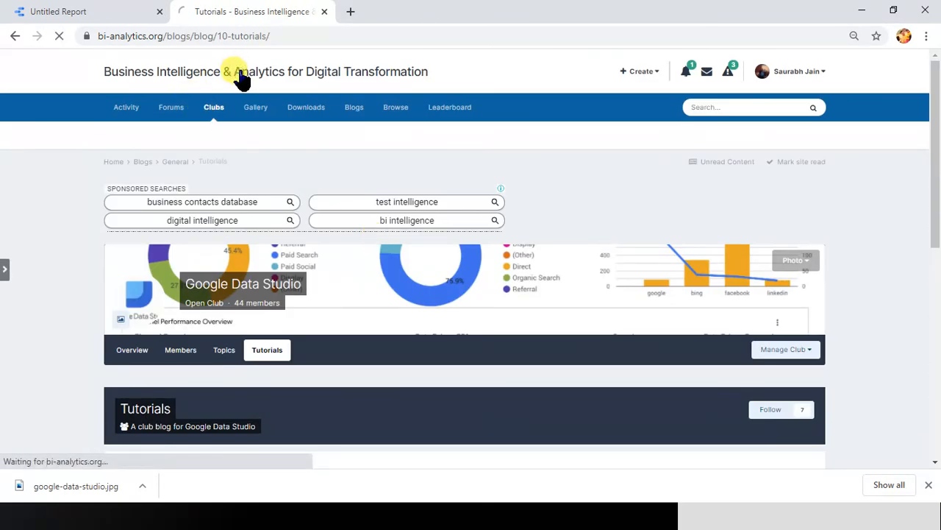